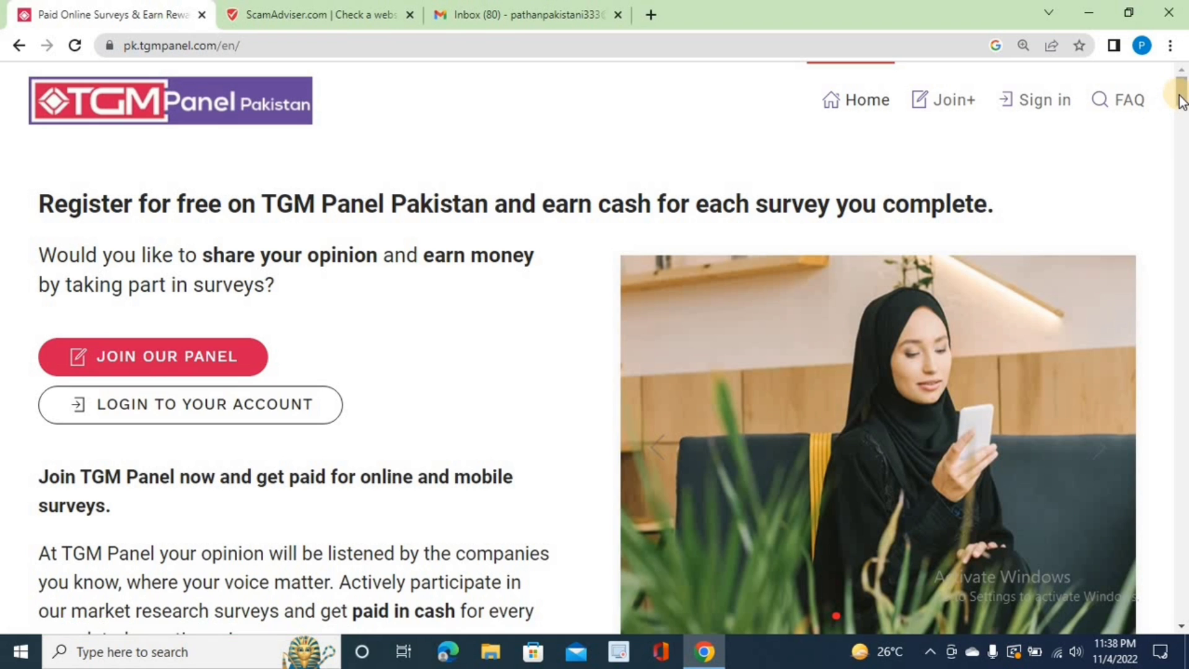
Step: Go to the TGM Panel Pakistan sign-up form via JOIN OUR PANEL
left_click_drag(1182, 99, 1178, 67)
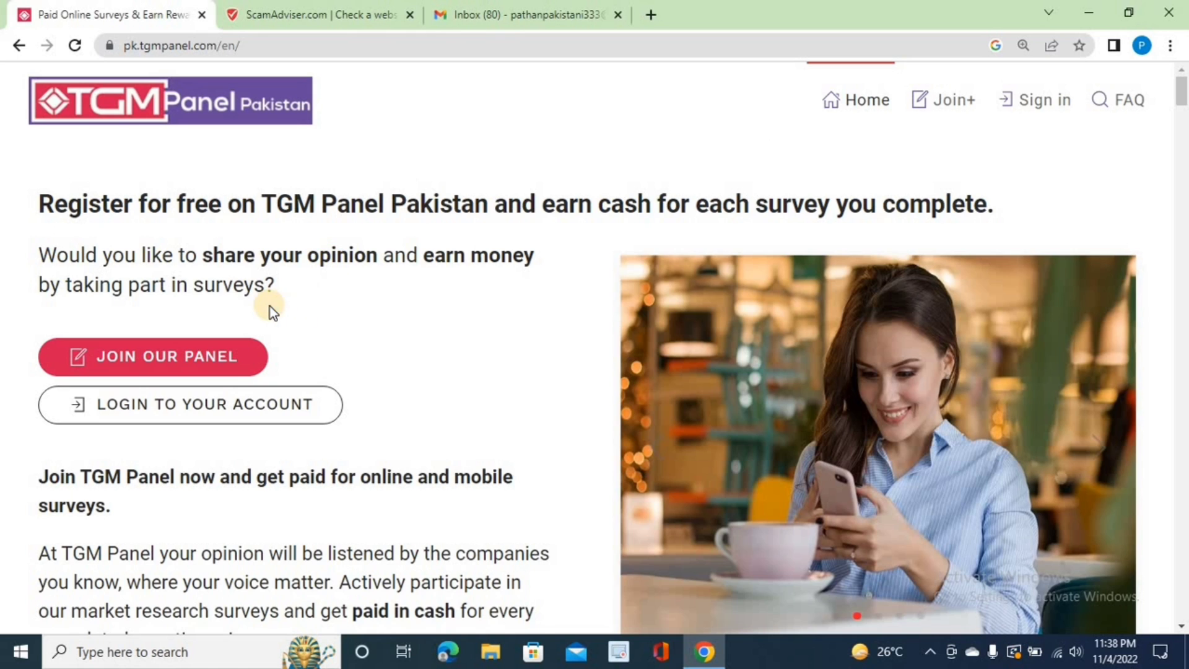
left_click(156, 366)
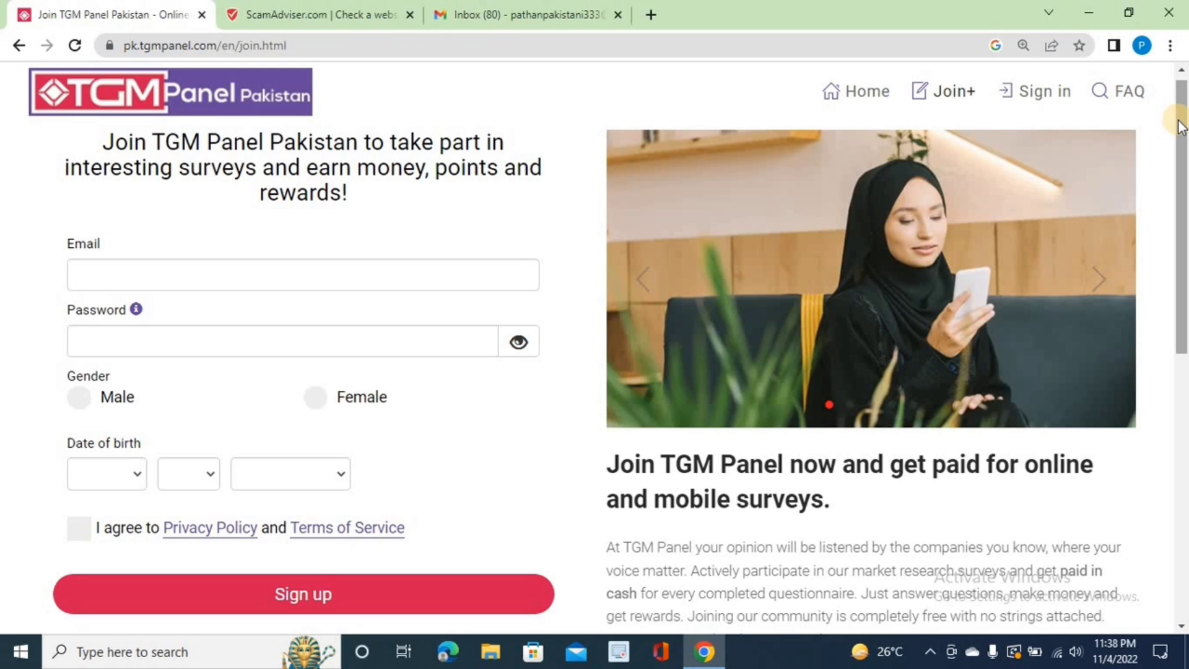
Step: Zoom the page in and enter the account e-mail address and password
key("ctrl+plus")
key("ctrl+plus")
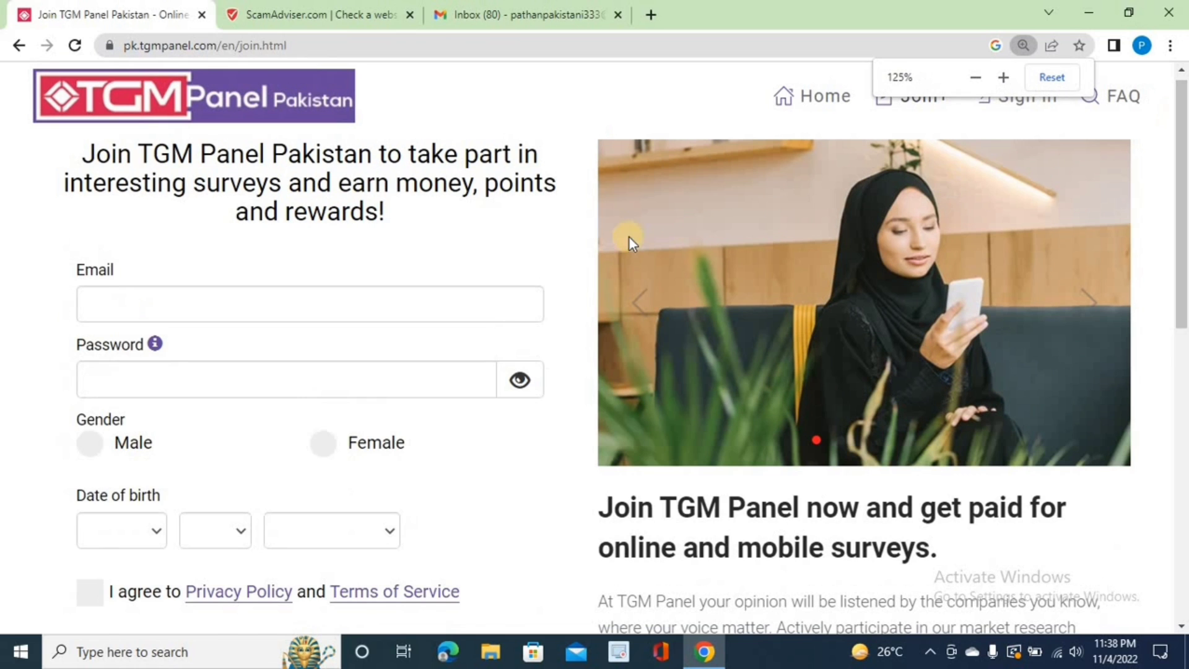
left_click(220, 307)
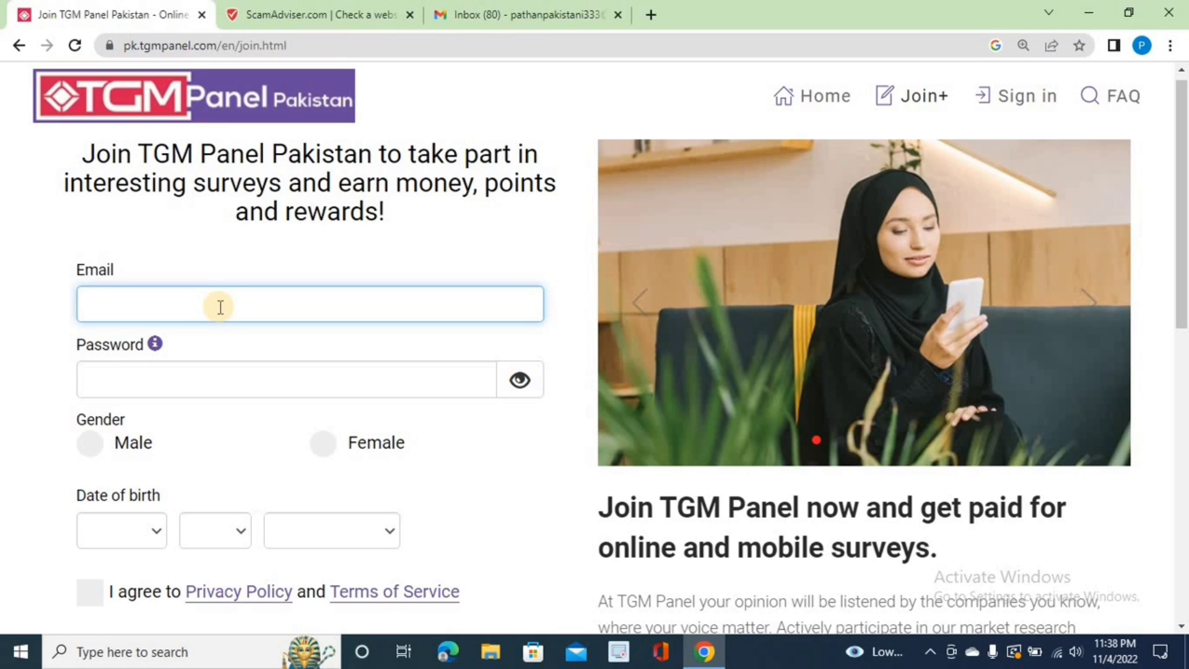
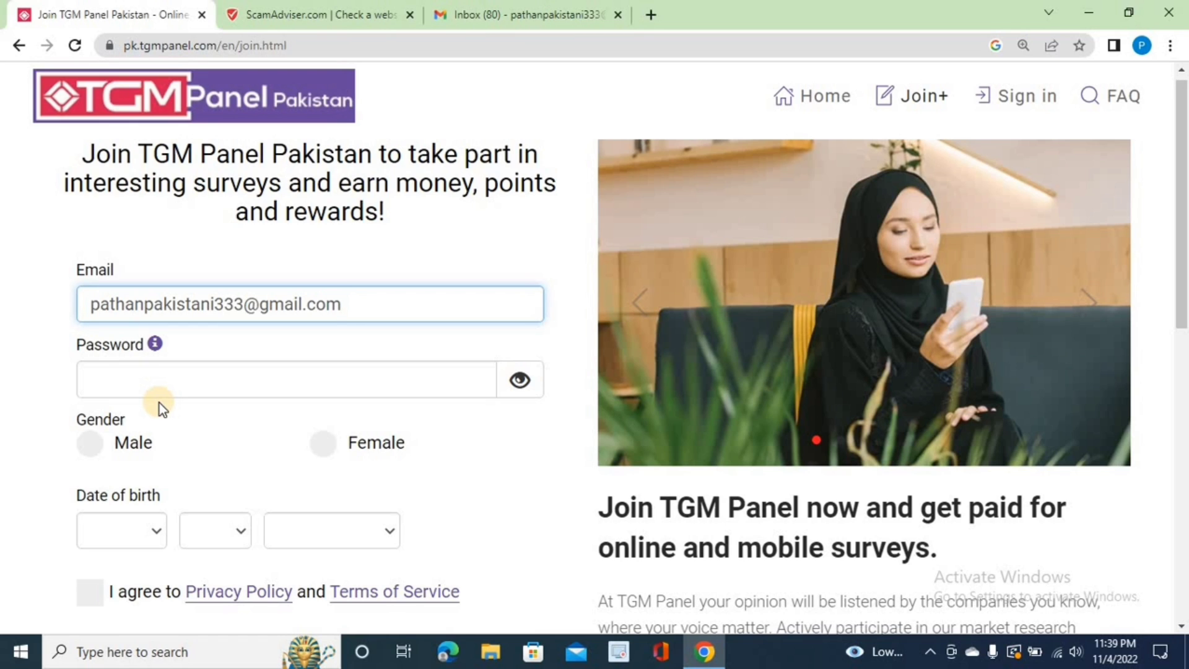
left_click(164, 381)
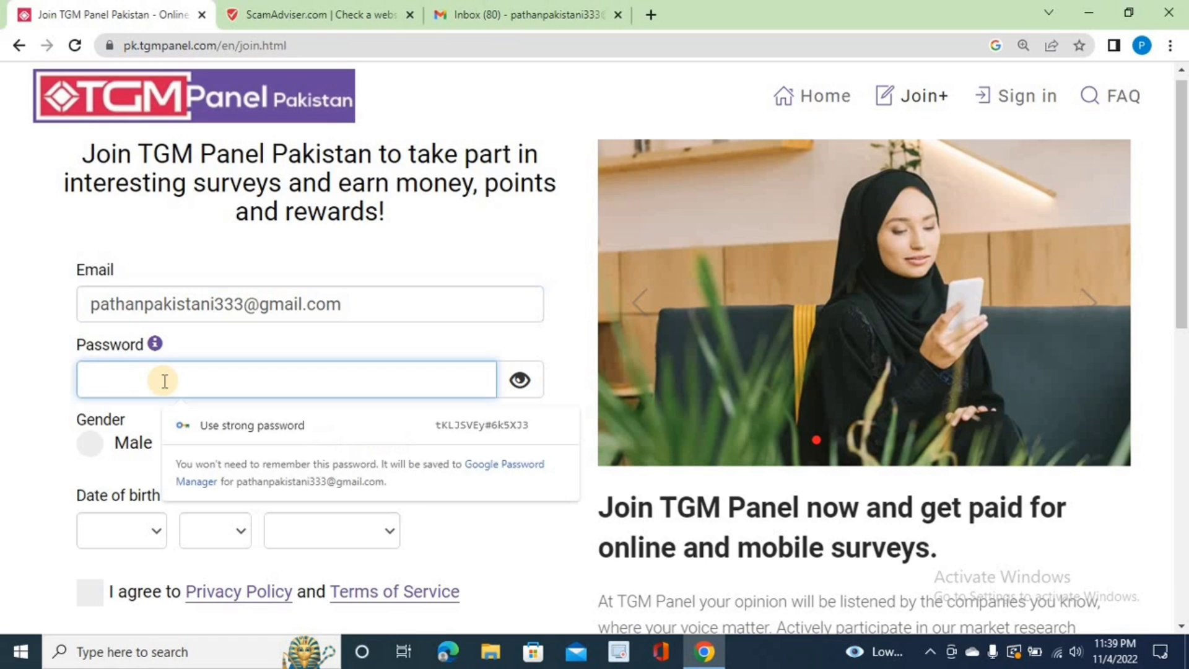
type("••••••••")
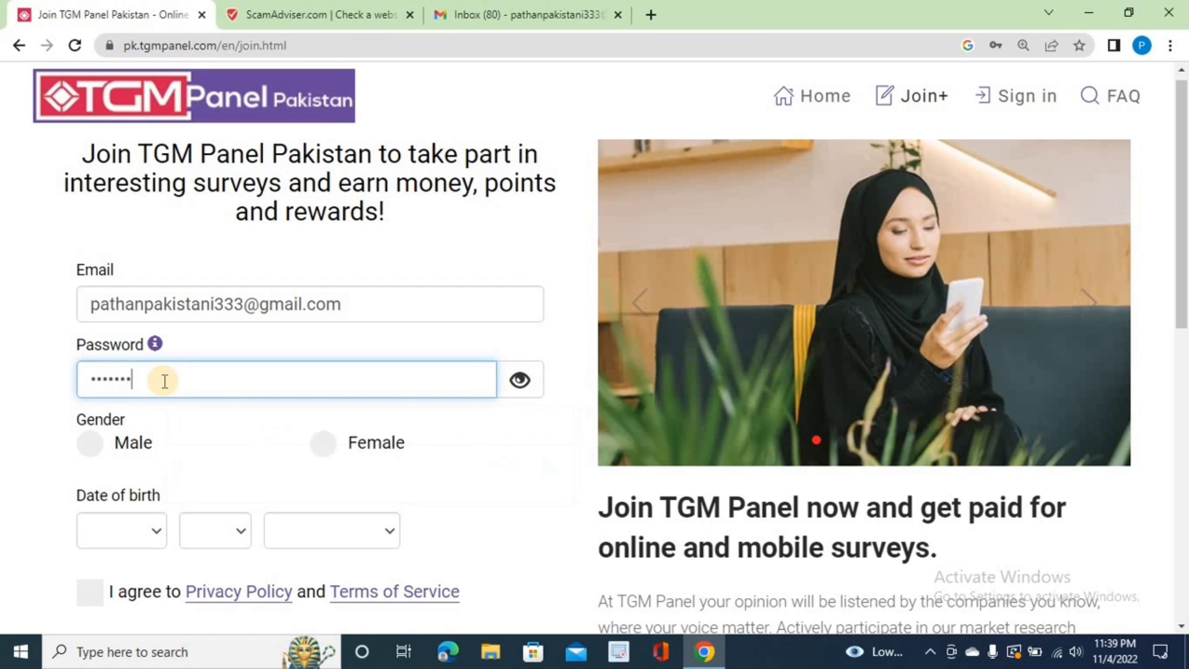
type("•")
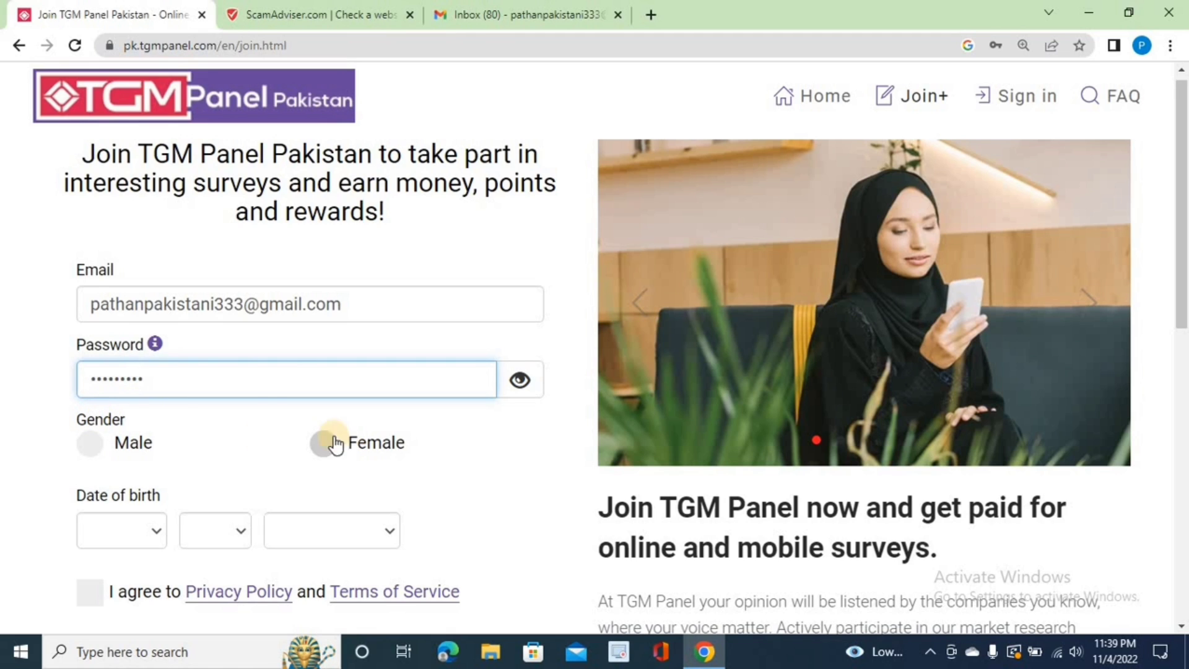
Step: Choose Male, set date of birth to 1999 / 9 / December, and submit the sign-up form
left_click(87, 443)
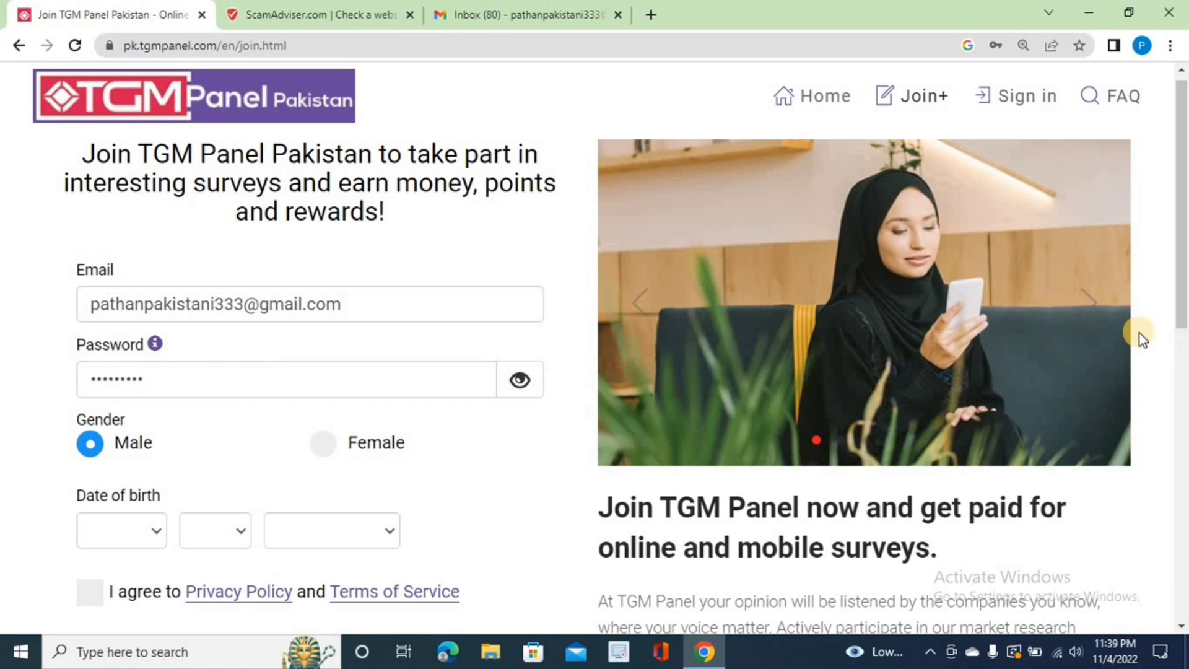
key("Right")
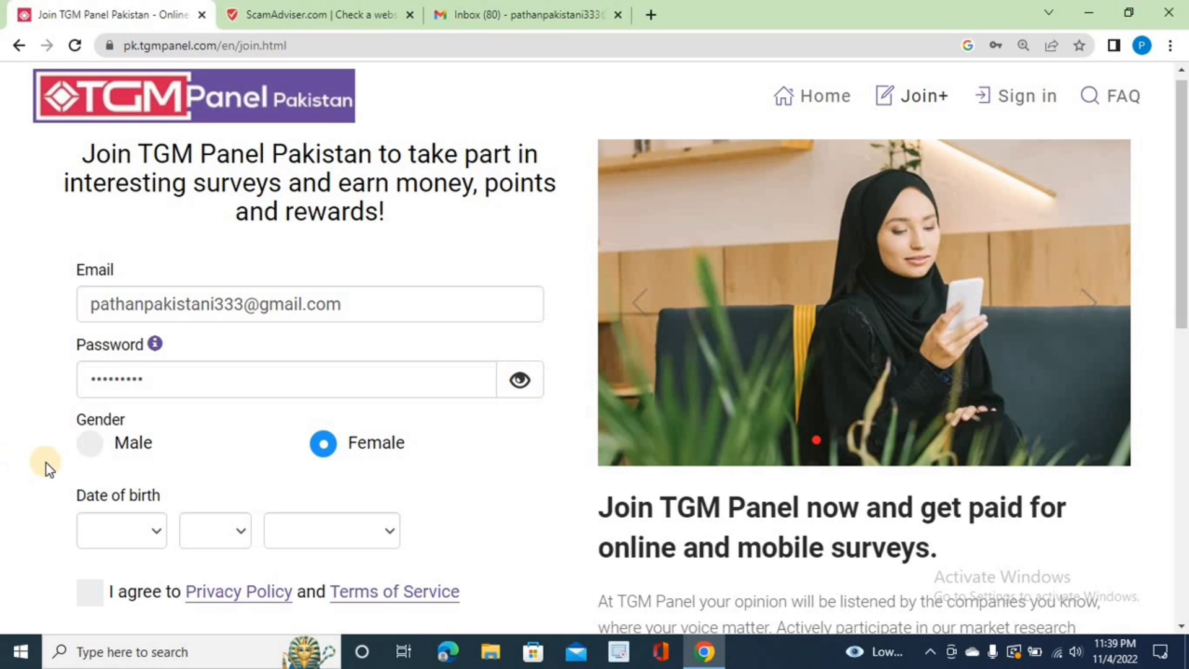
left_click(98, 444)
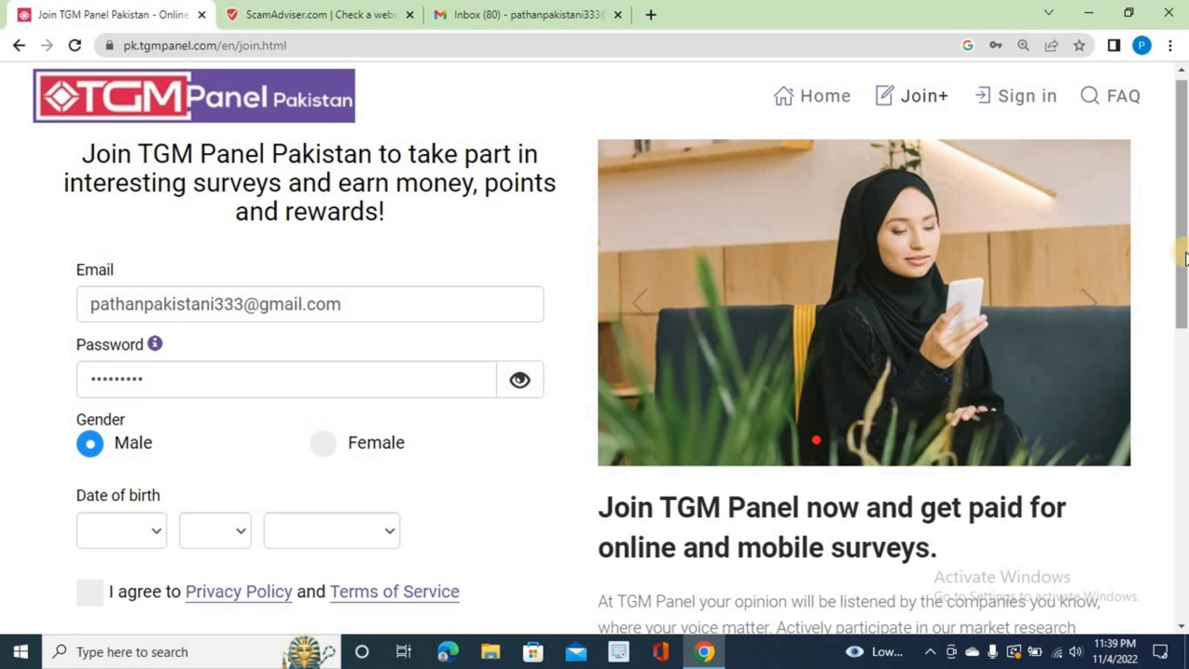
left_click_drag(1183, 257, 1183, 371)
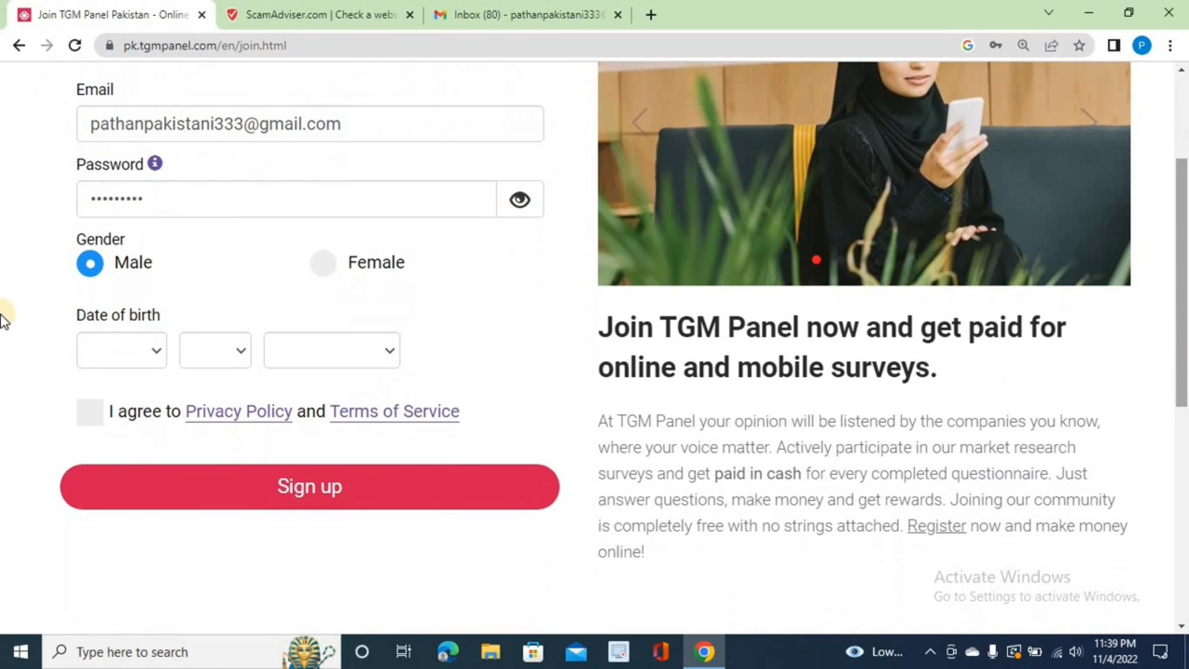
left_click(161, 354)
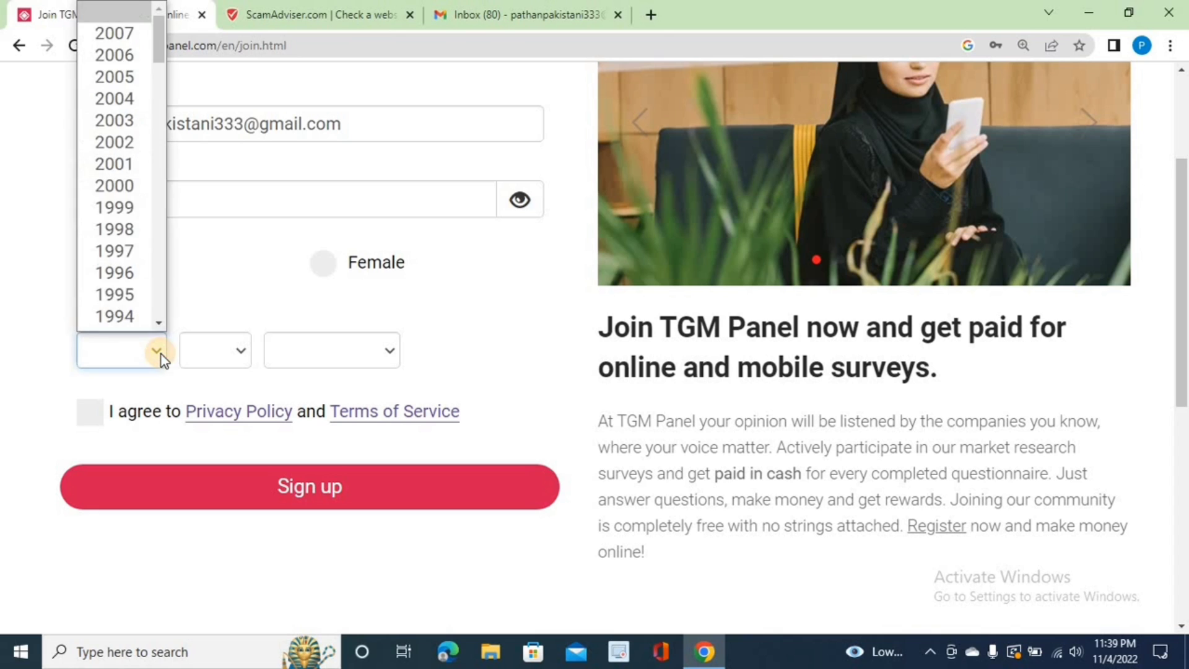
left_click(129, 210)
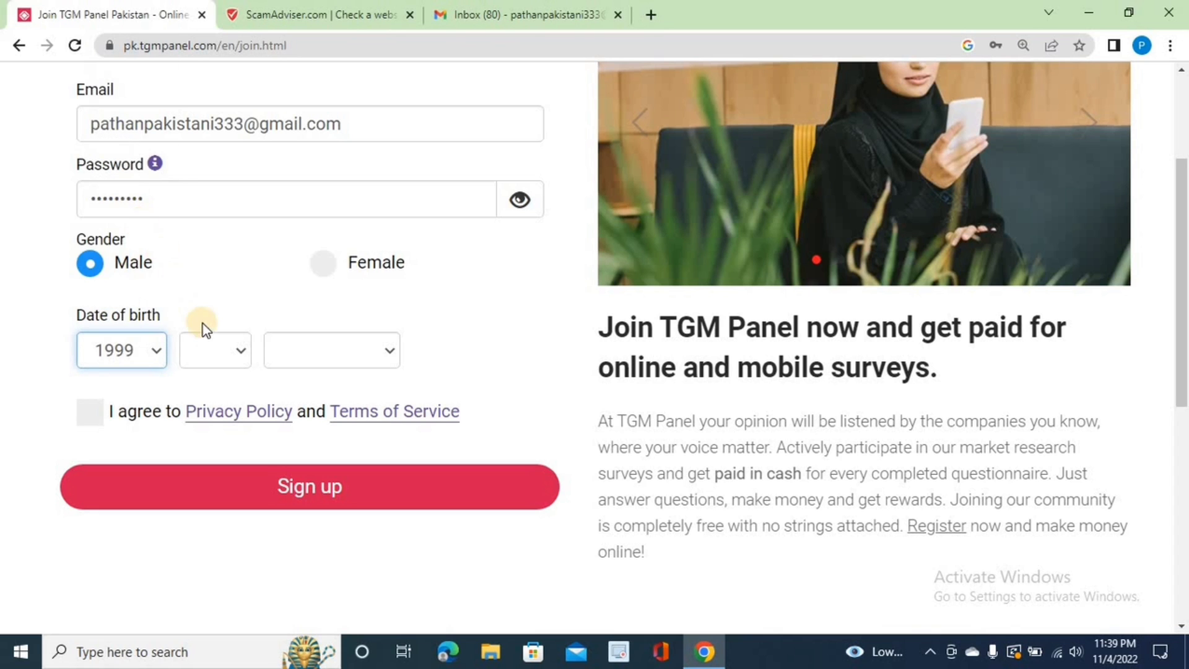
left_click(233, 348)
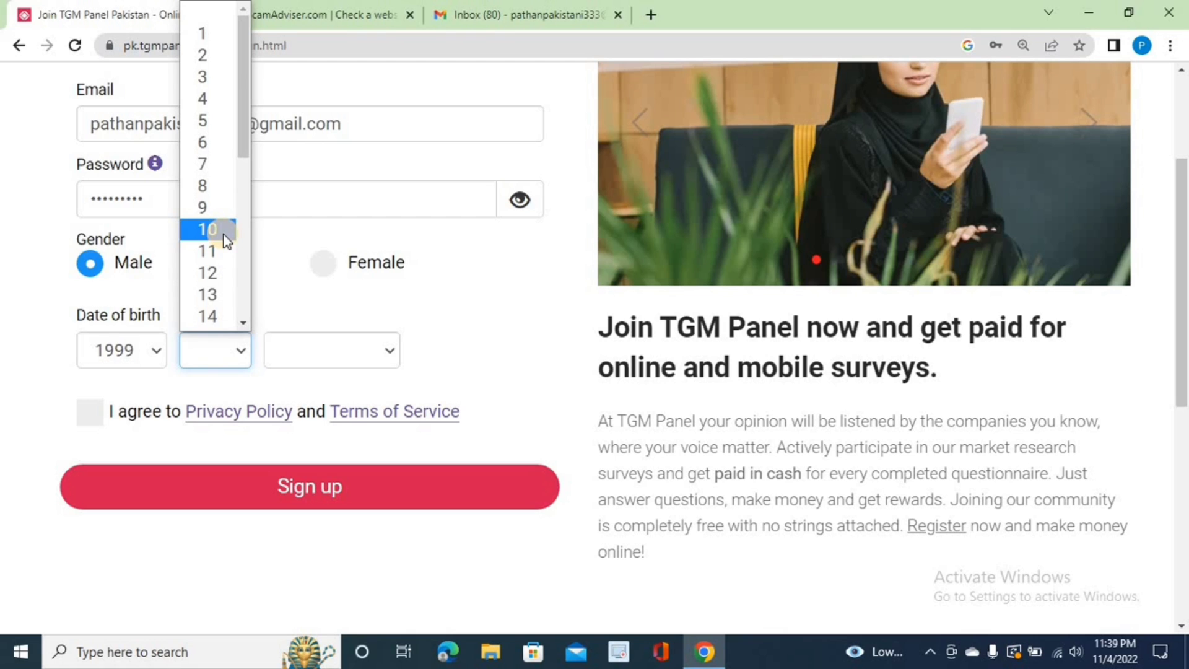
left_click(217, 210)
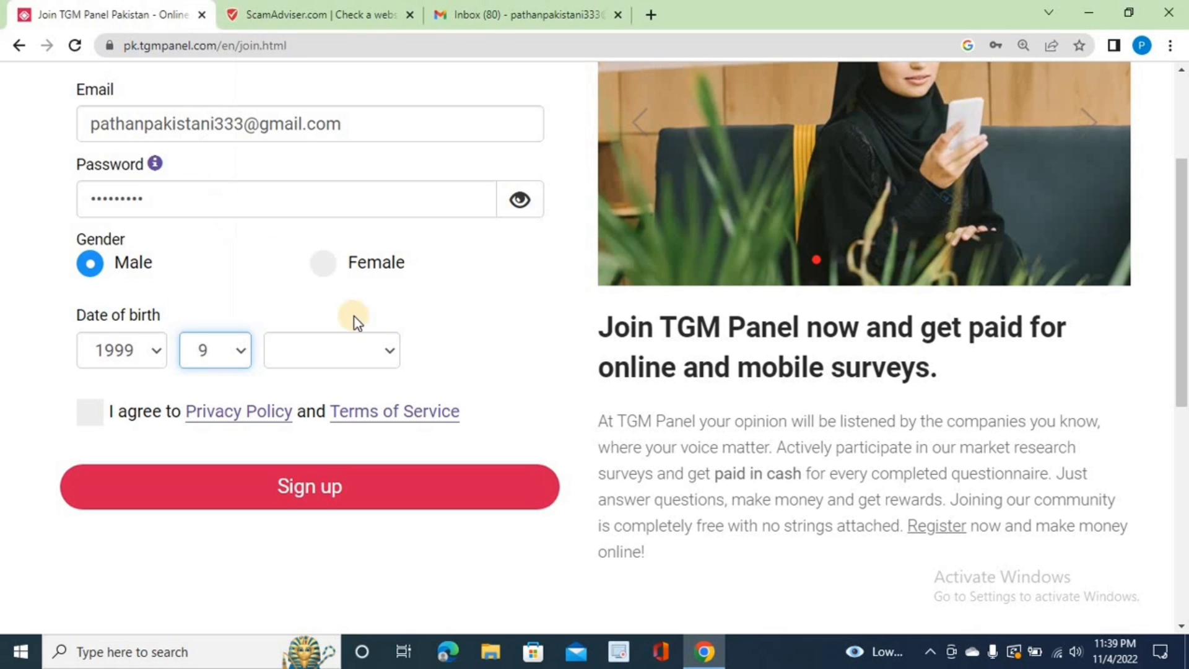
left_click(384, 350)
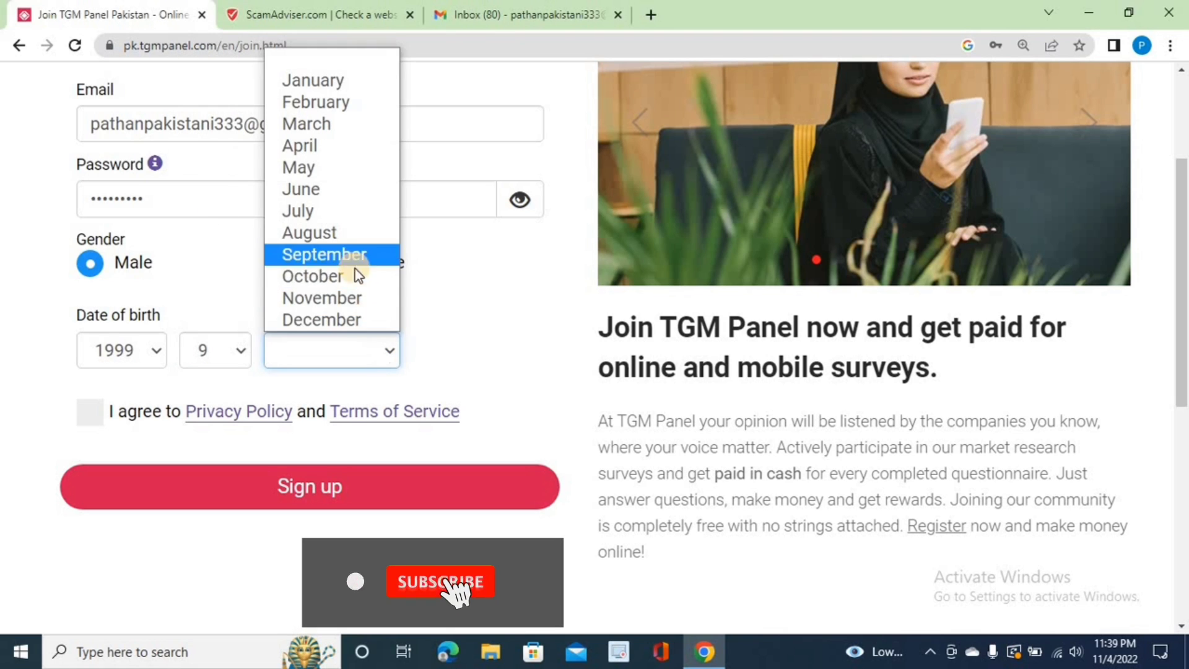
left_click(354, 316)
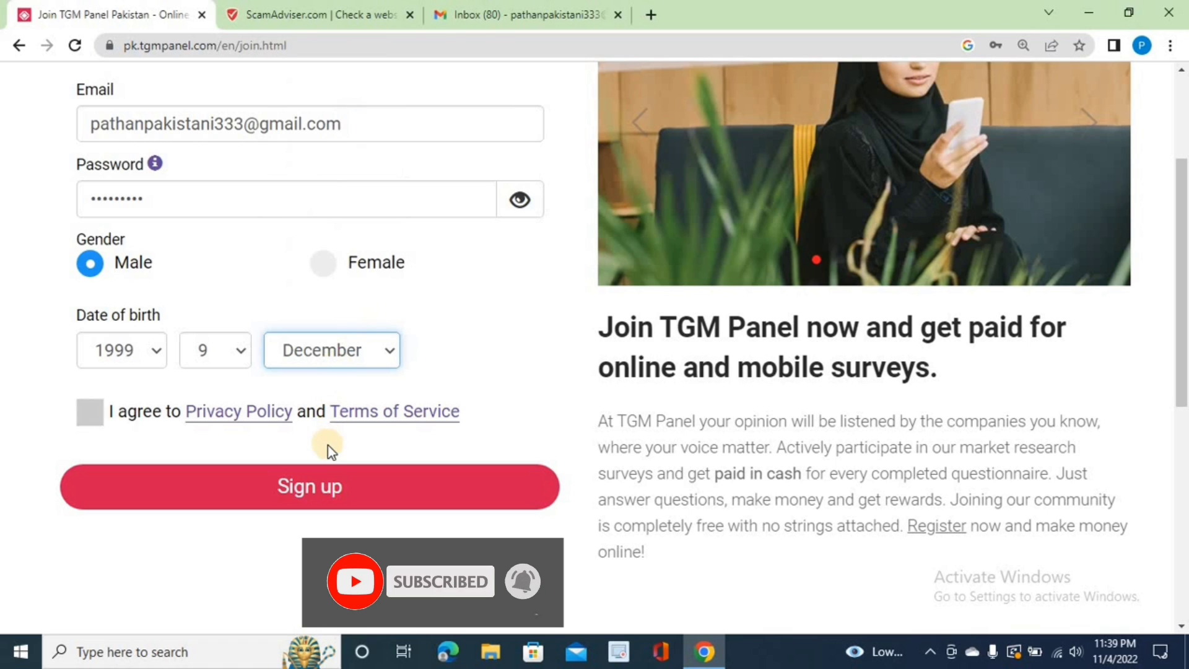
left_click(324, 492)
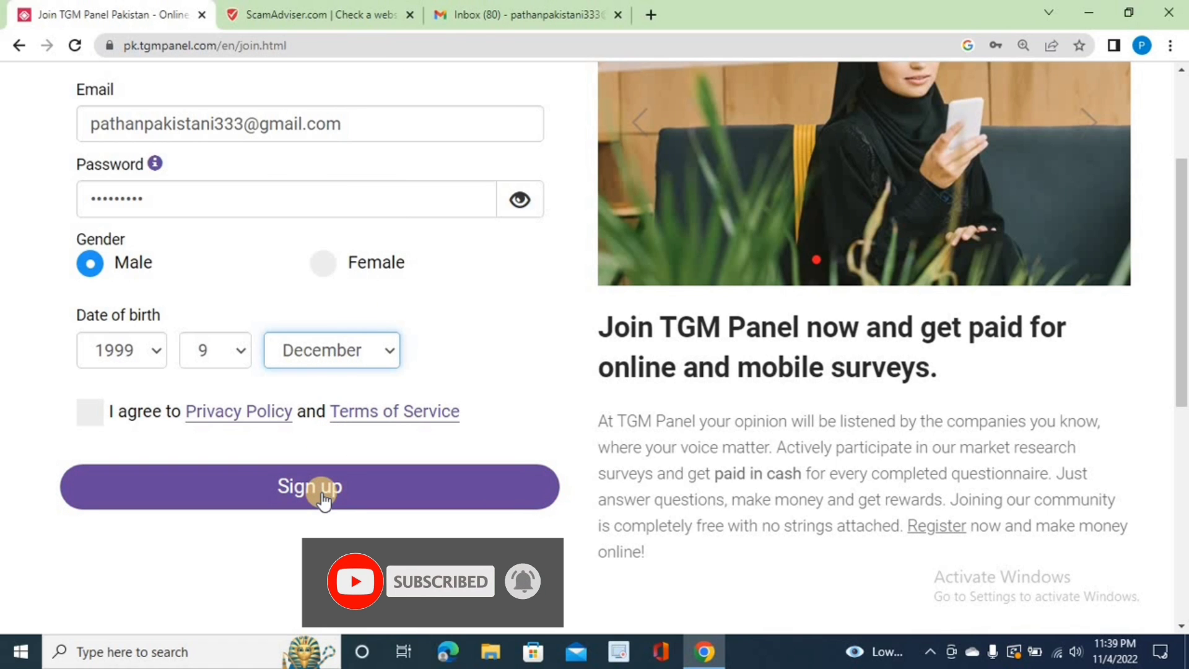
left_click(322, 492)
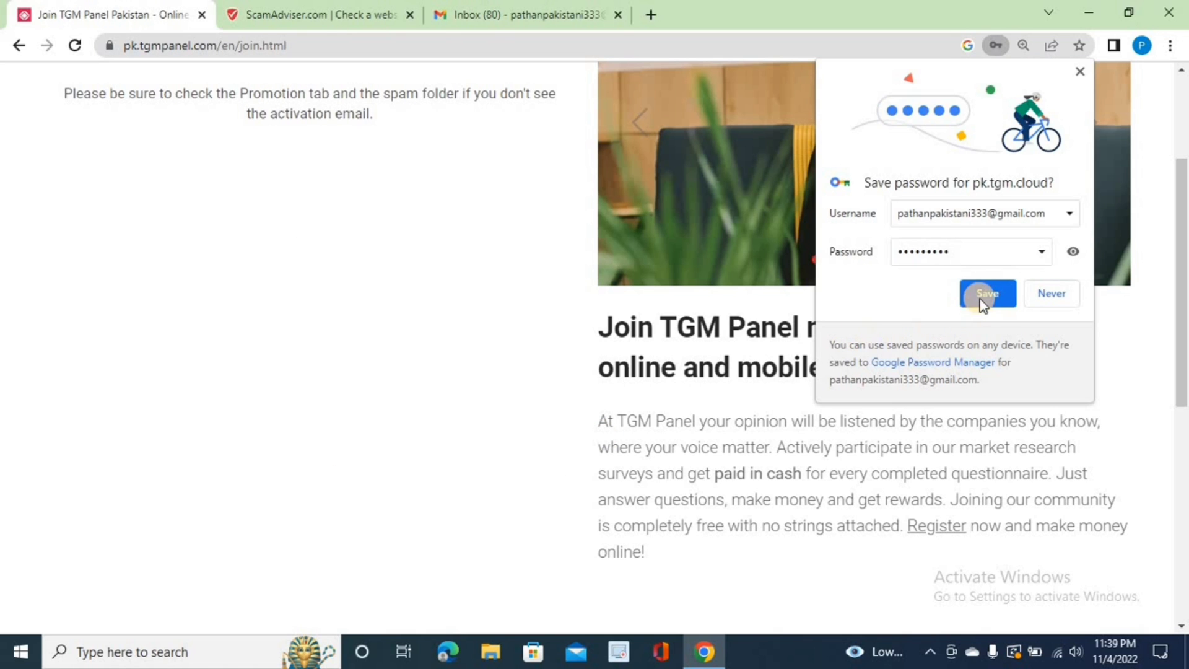
Step: Save the password in Chrome and bring the welcome message into view
left_click(981, 293)
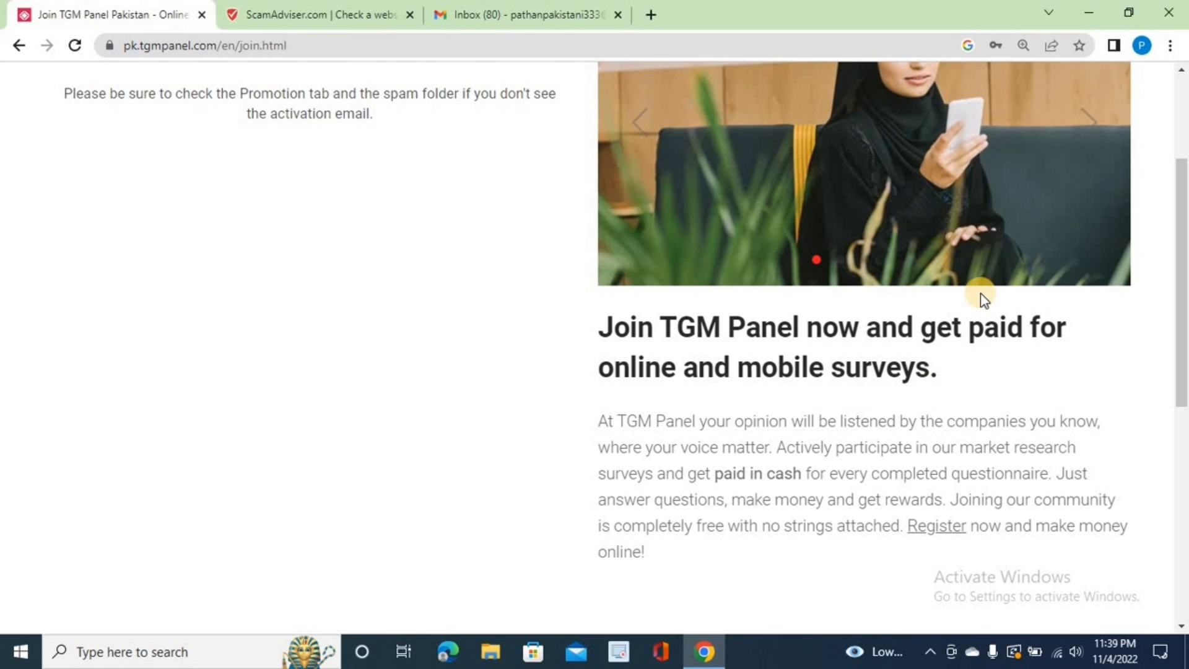
scroll(980, 292, "up", 3)
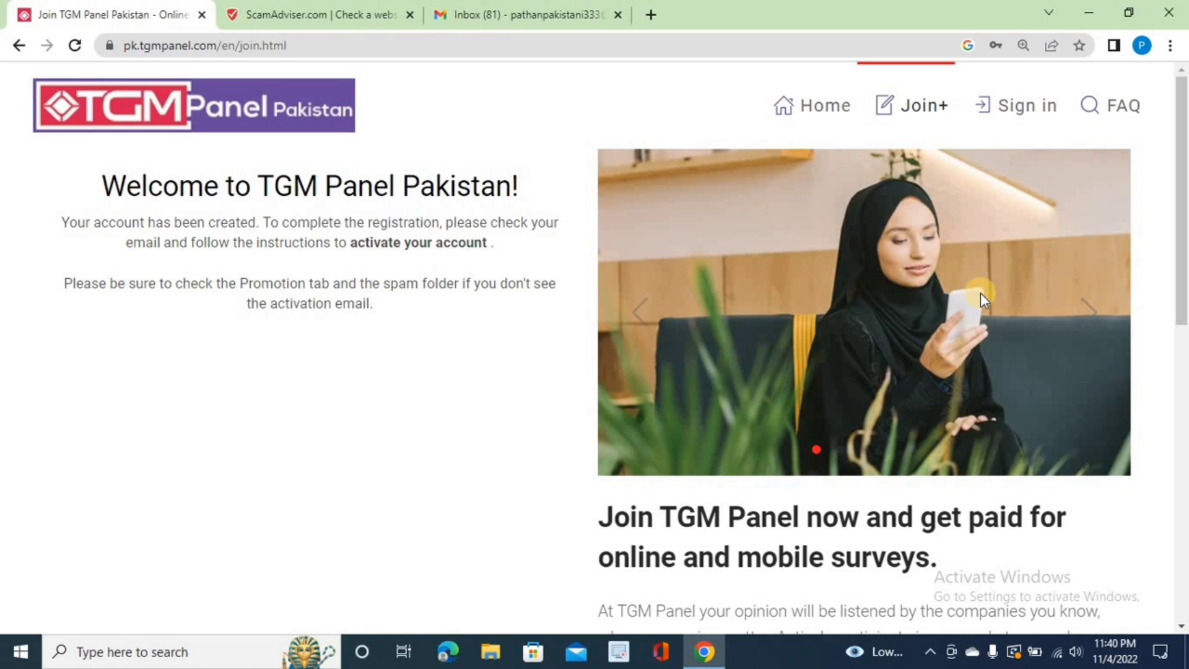
Step: Open the TGM Panel welcome e-mail in Gmail and follow its membership confirmation link
left_click(473, 12)
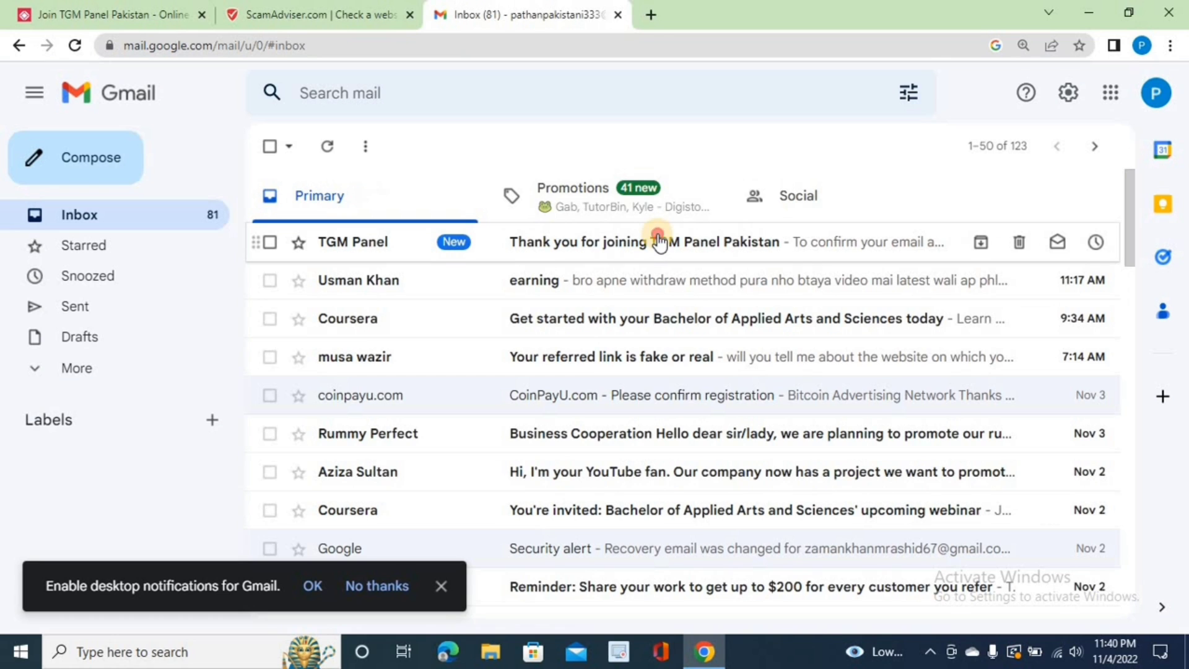
left_click(659, 235)
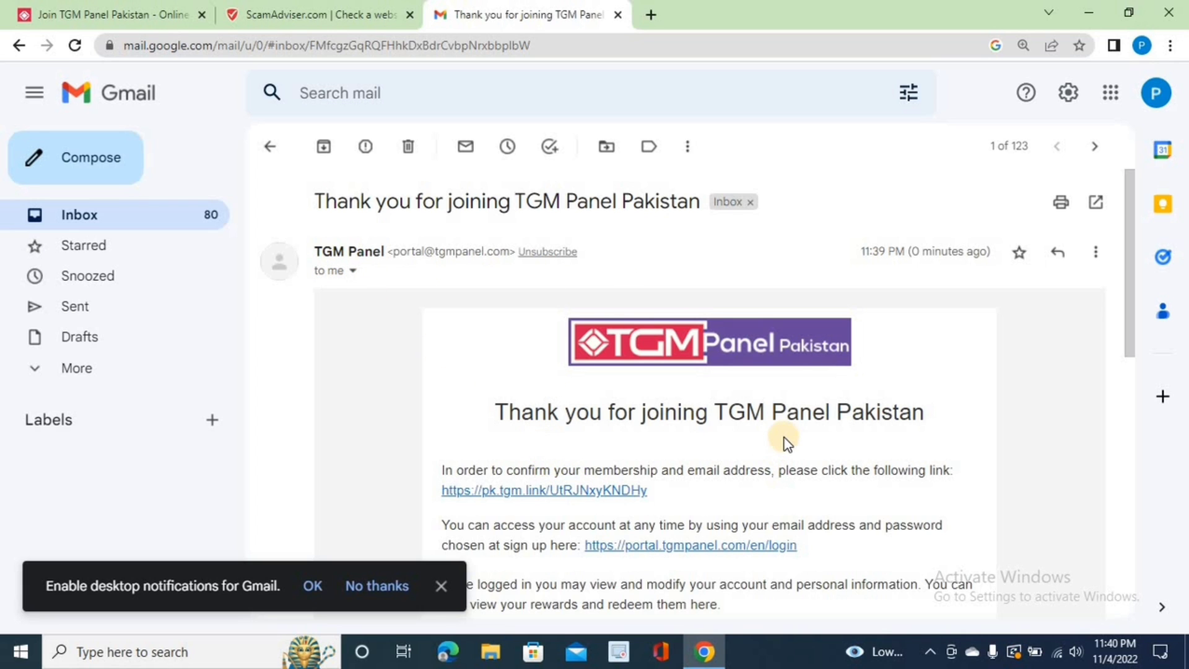
key("ctrl+plus")
key("ctrl+plus")
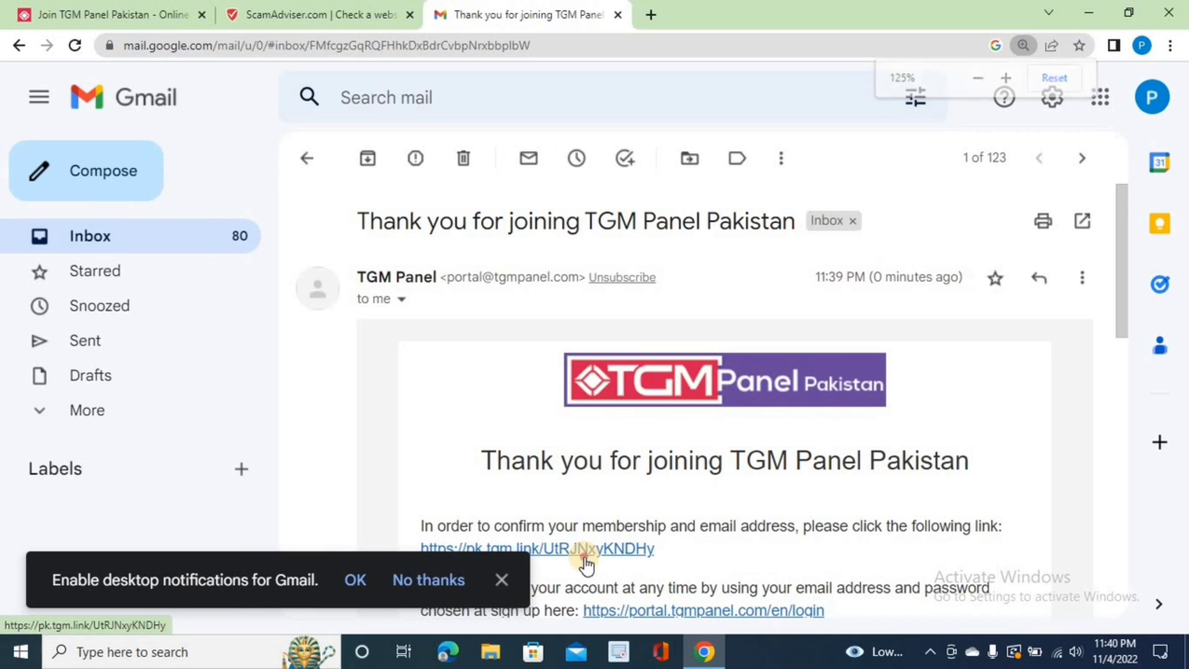
left_click(585, 551)
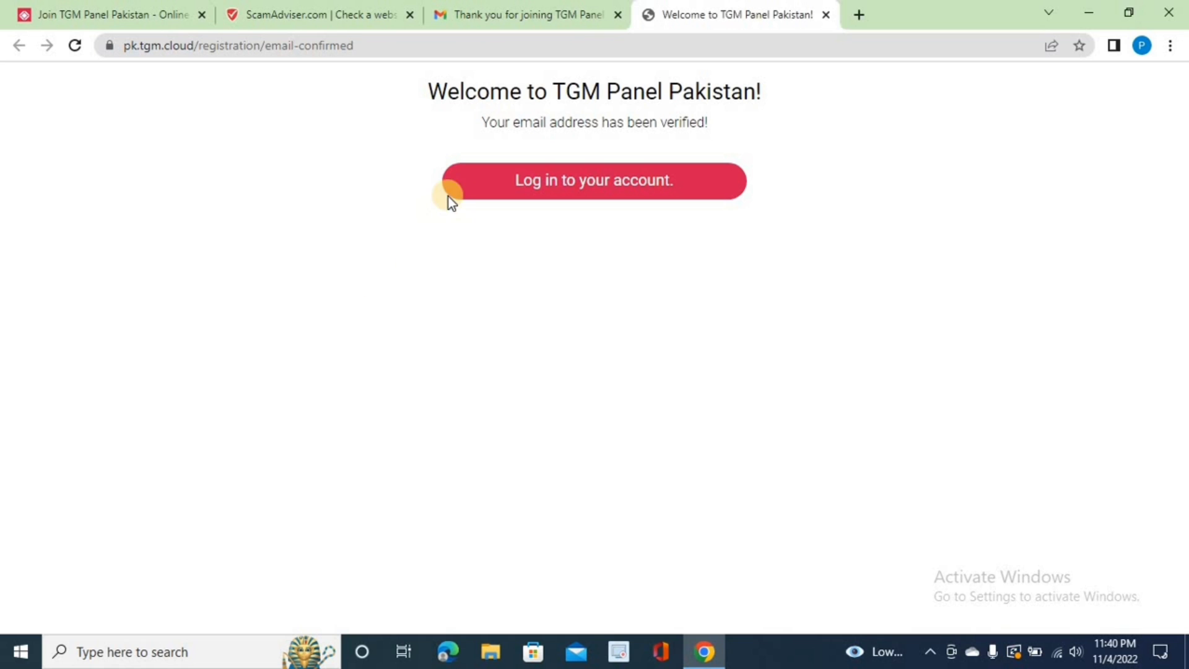
Step: Log in to TGM Panel Pakistan with the registered e-mail address and password
left_click(592, 182)
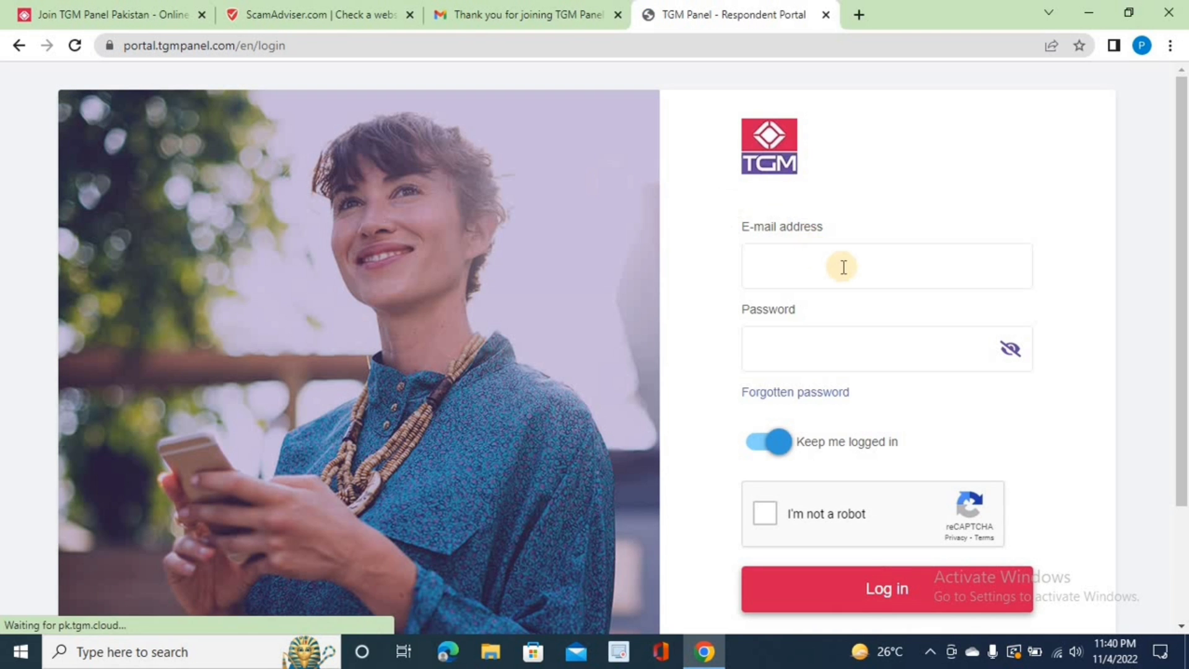
left_click(844, 267)
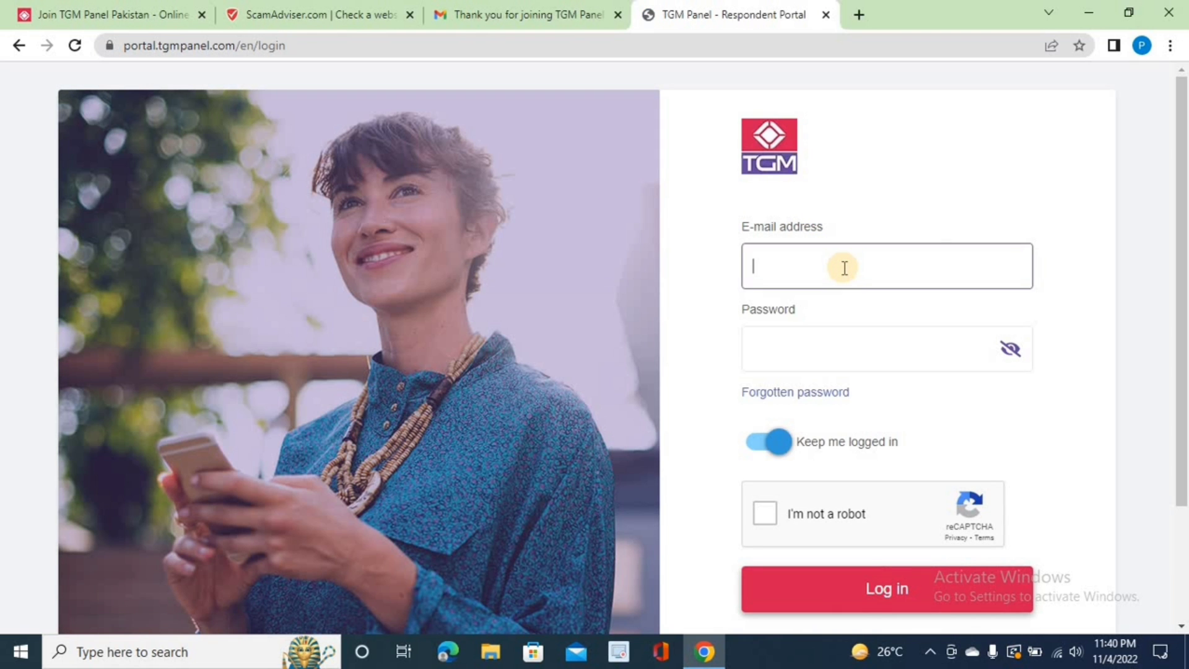
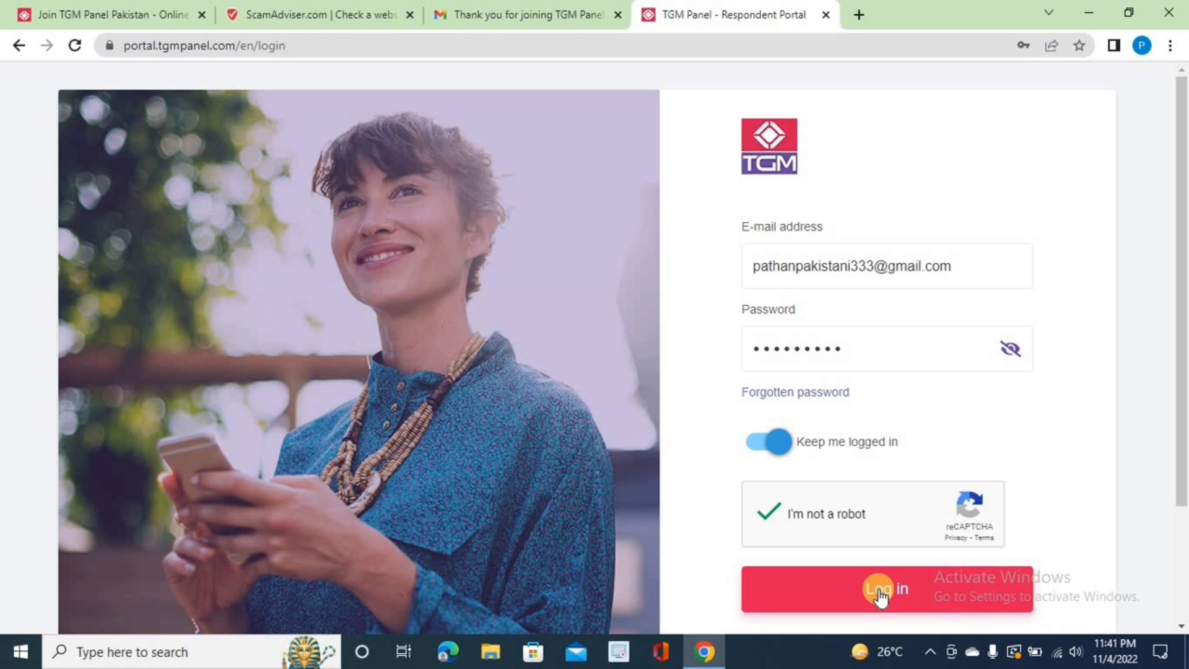
left_click(880, 595)
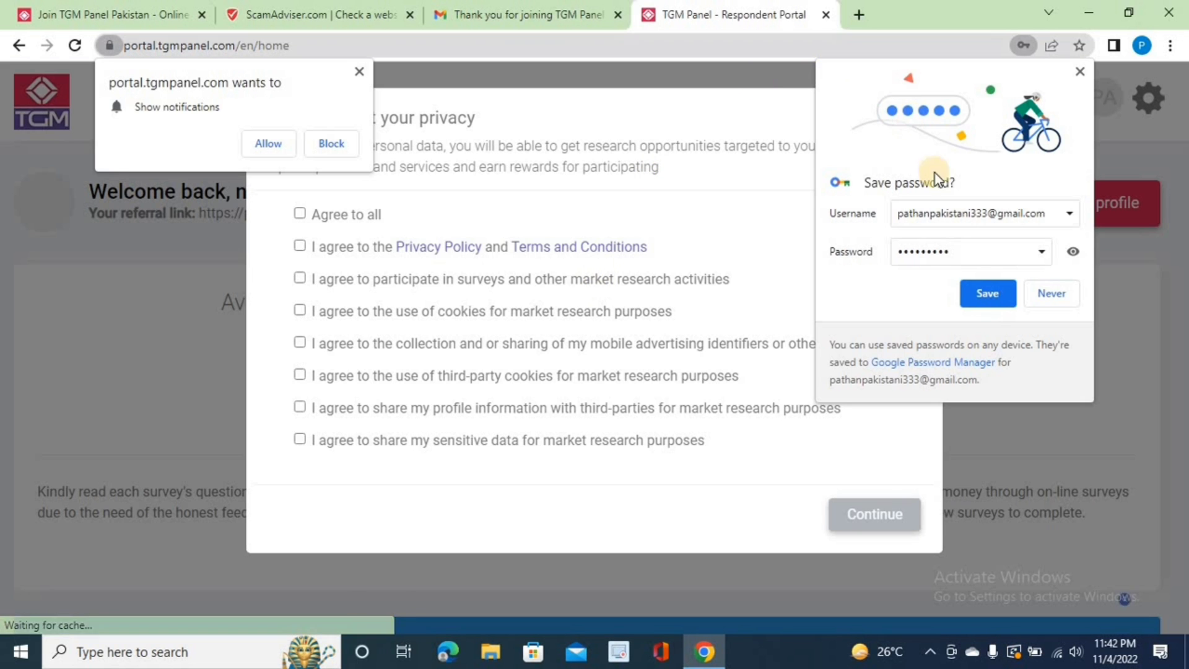
Step: Save the login password, dismiss notifications, agree to all privacy consents, and zoom in
left_click(976, 288)
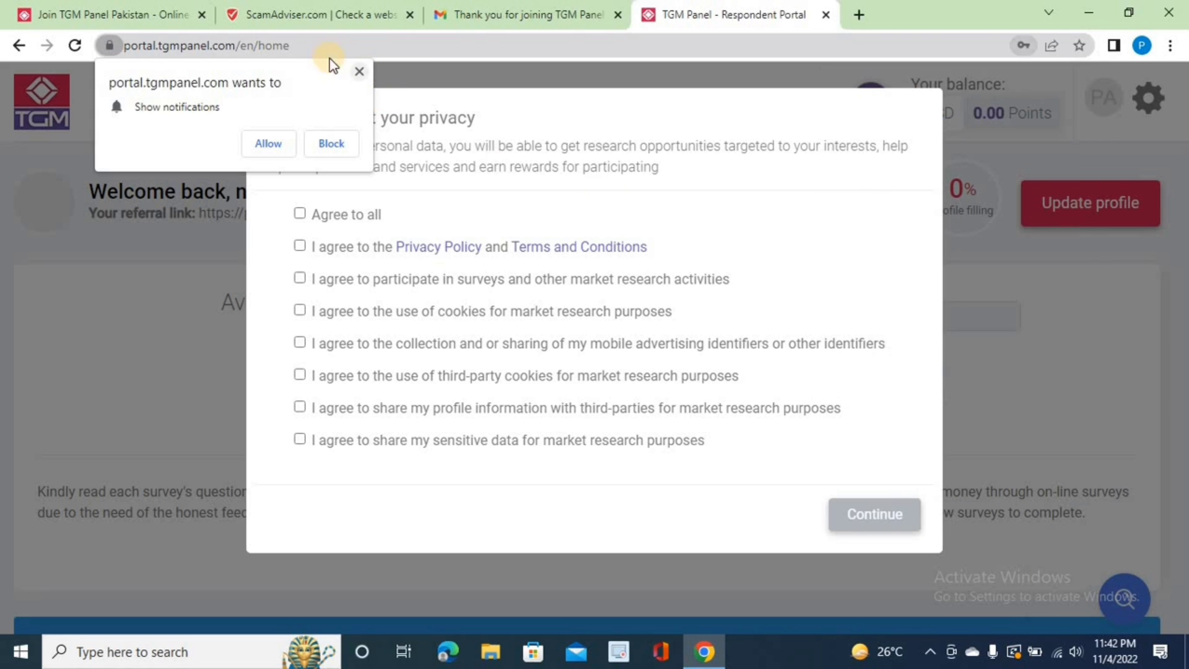
left_click(359, 71)
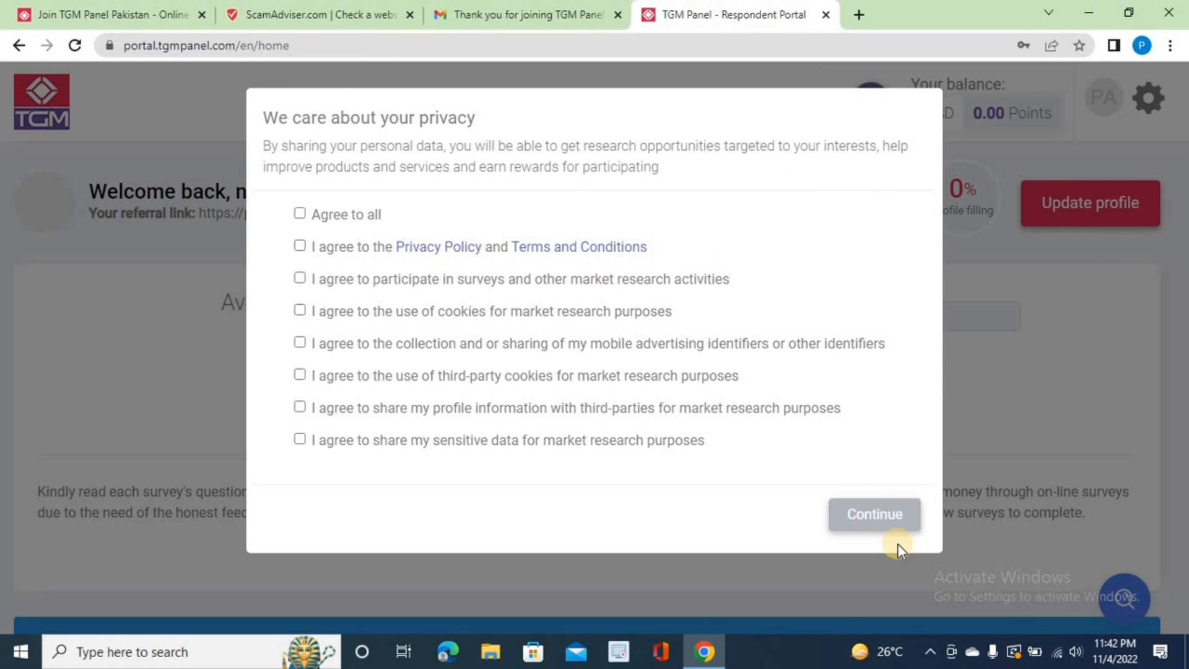
left_click(299, 214)
left_click(869, 514)
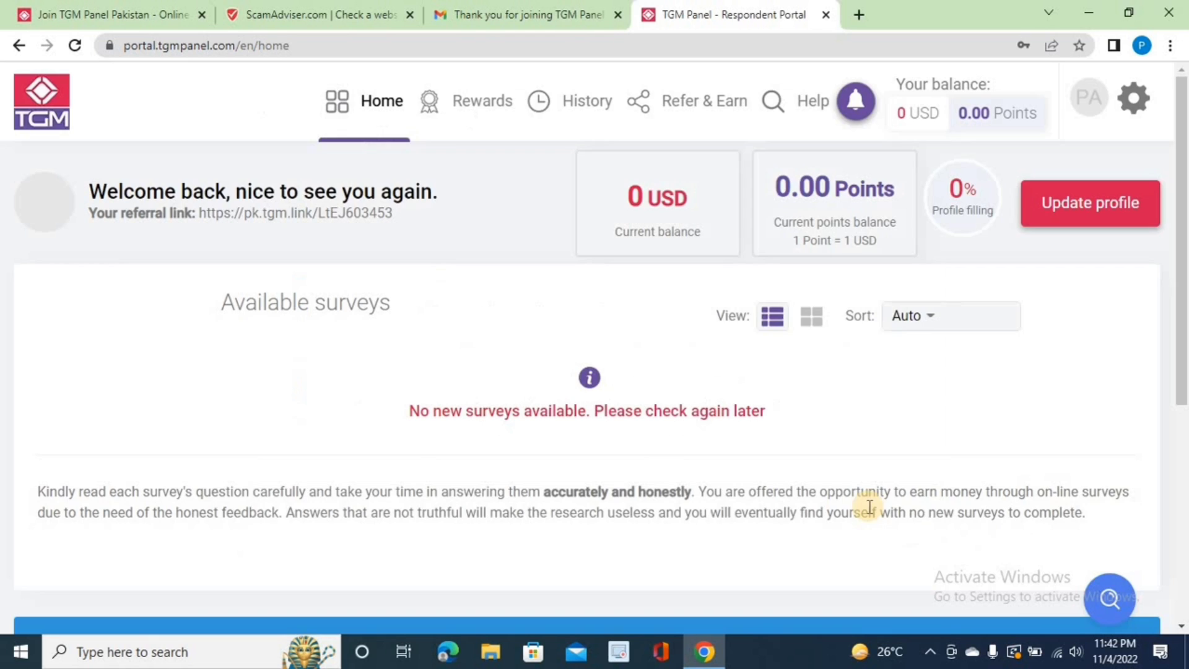
key("ctrl+plus")
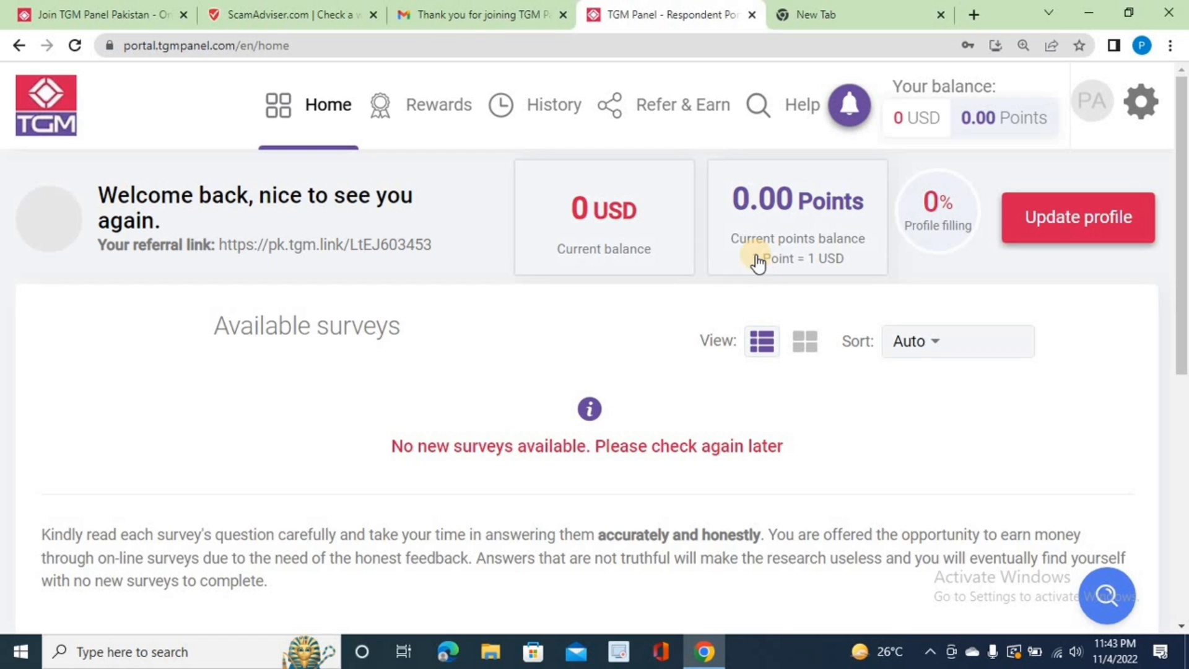
Step: Search Google for 'dollar to pkr' in the new tab to check the exchange rate
left_click(824, 4)
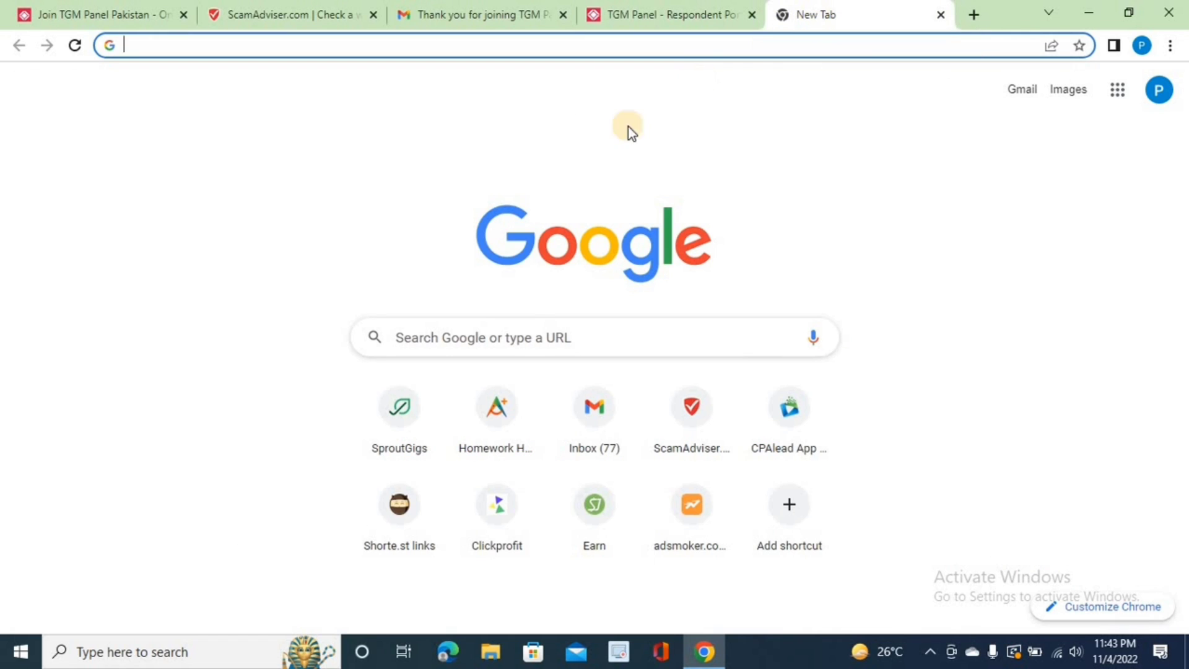
left_click(518, 329)
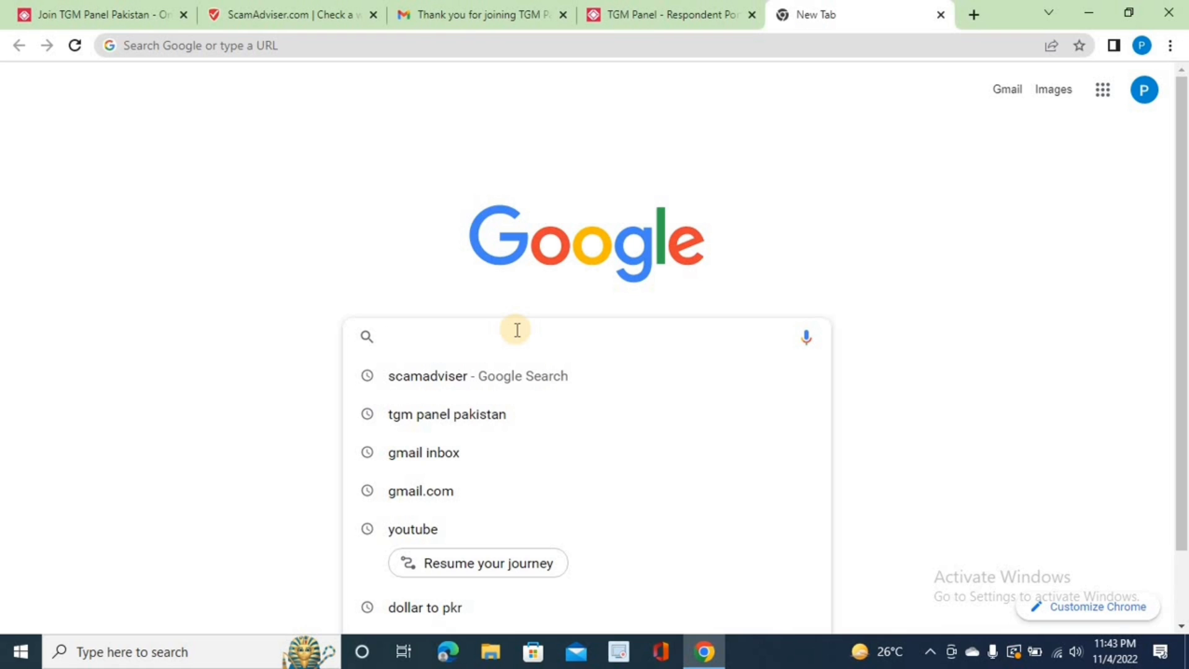
type("dollar ")
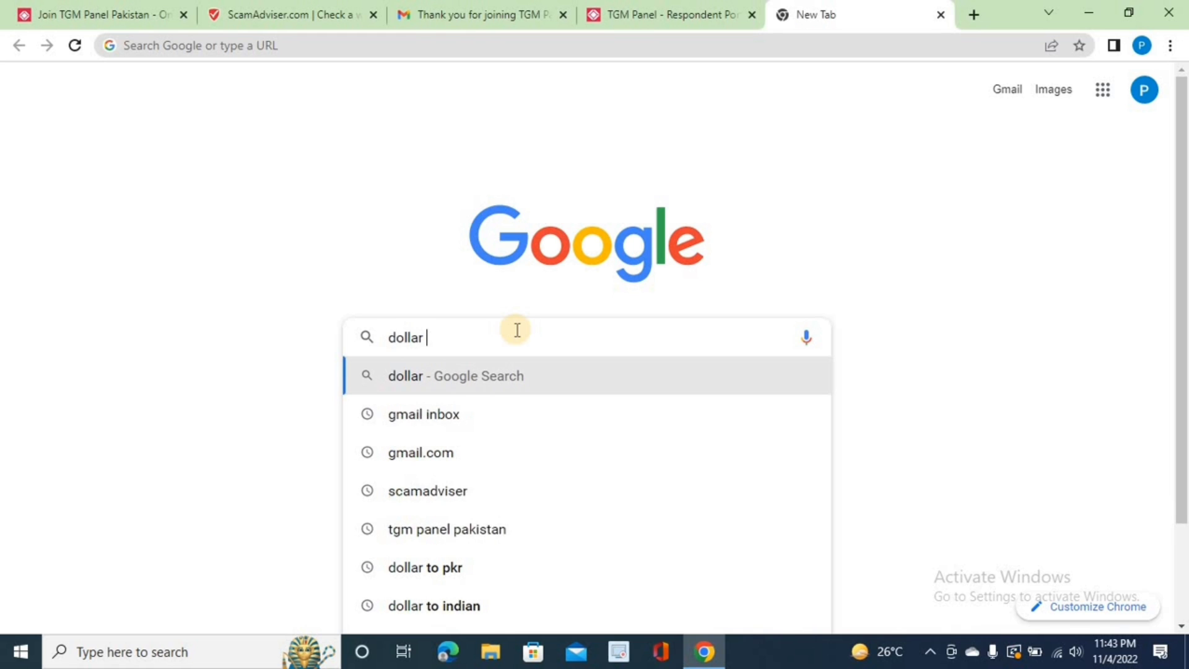
type("to")
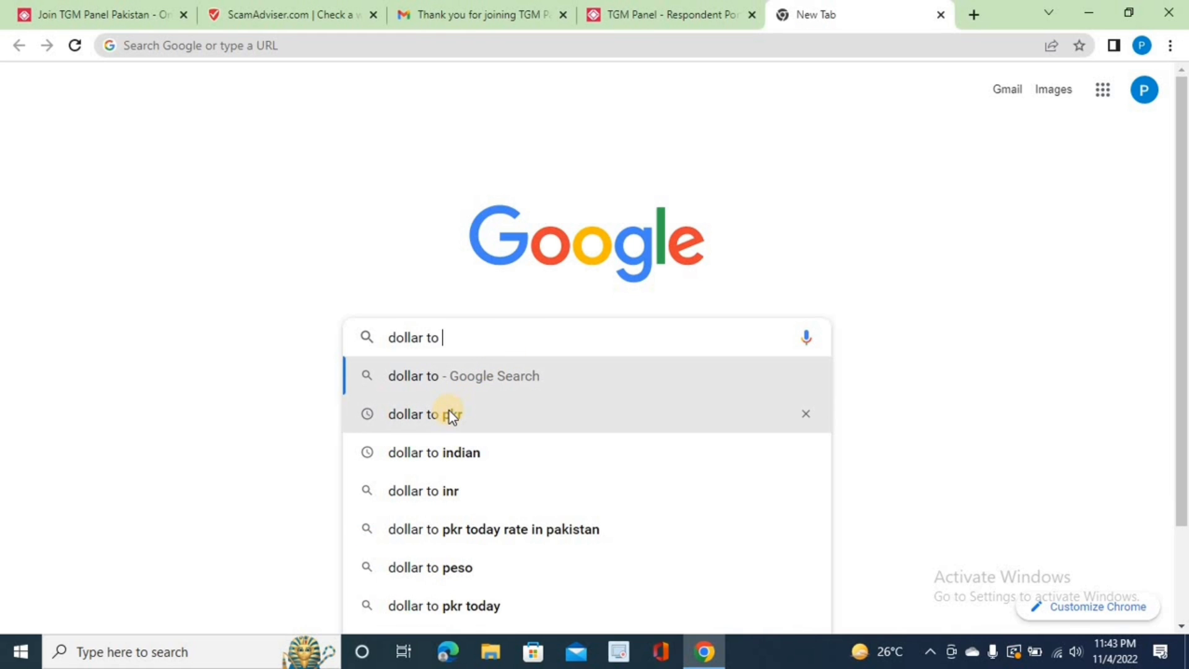
left_click(449, 411)
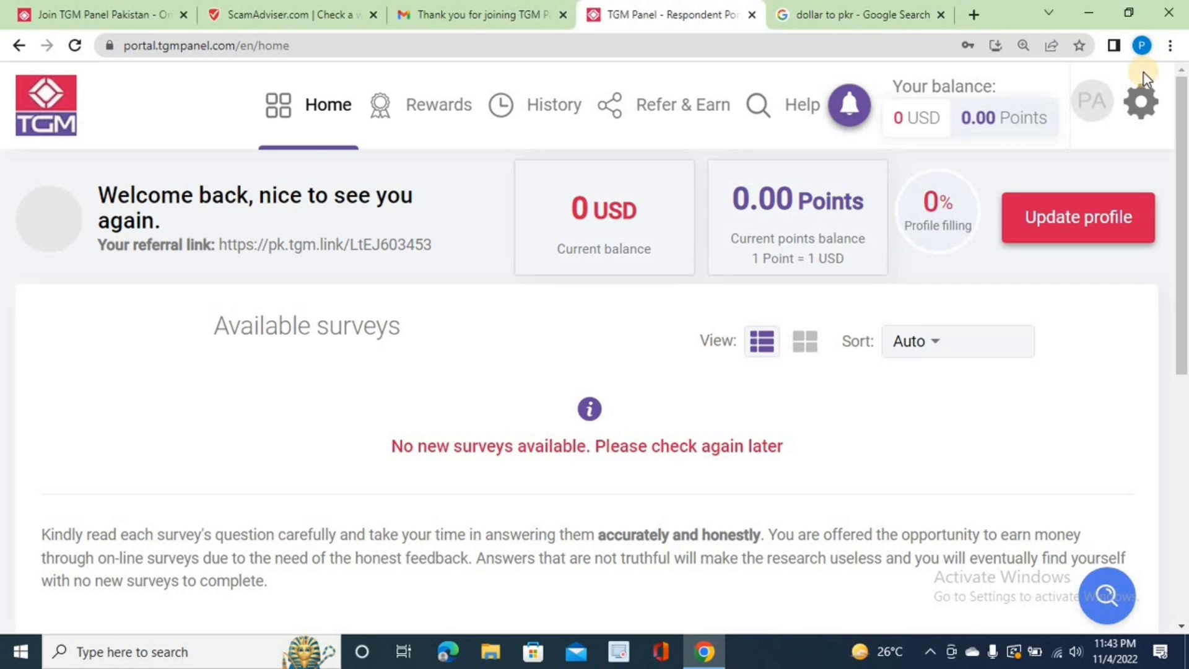
Step: Open My Profile from the account menu and zoom the page out to 90%
left_click(1140, 100)
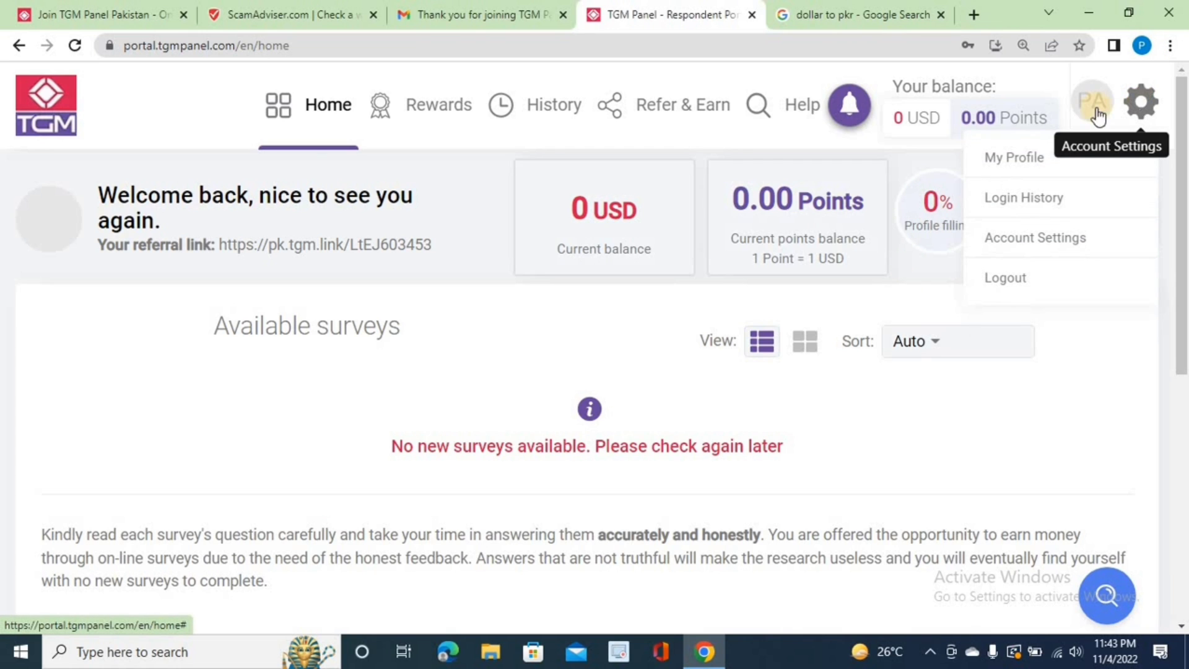
left_click(1014, 157)
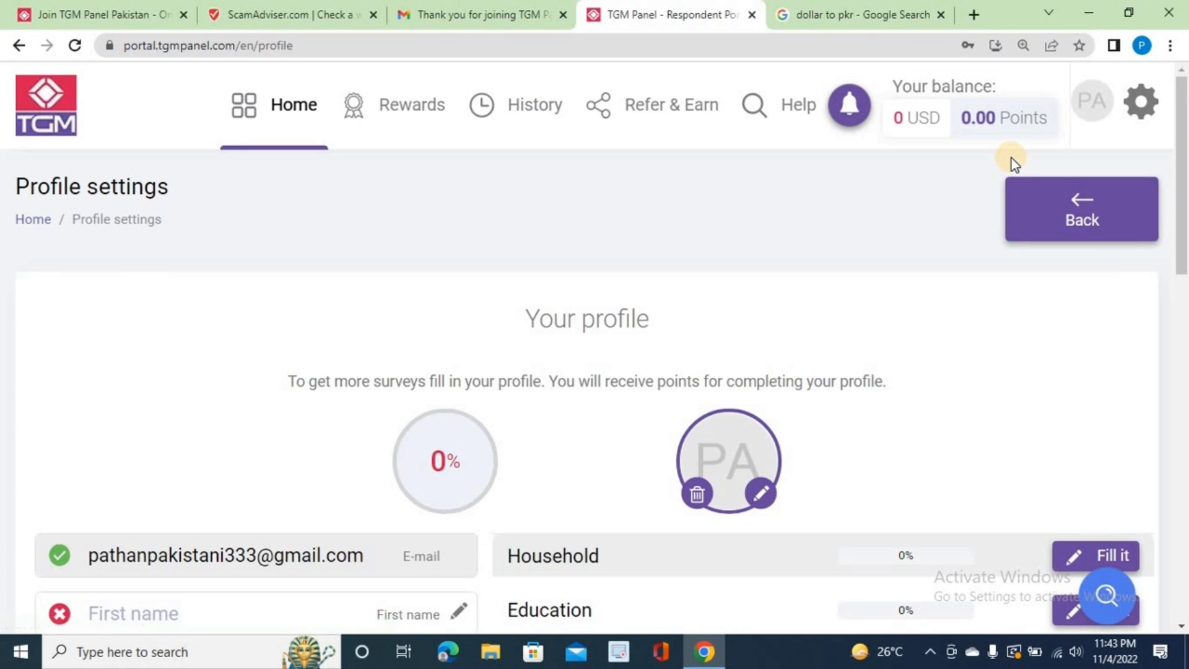
scroll(1014, 164, "down", 1)
scroll(1014, 164, "down", 3)
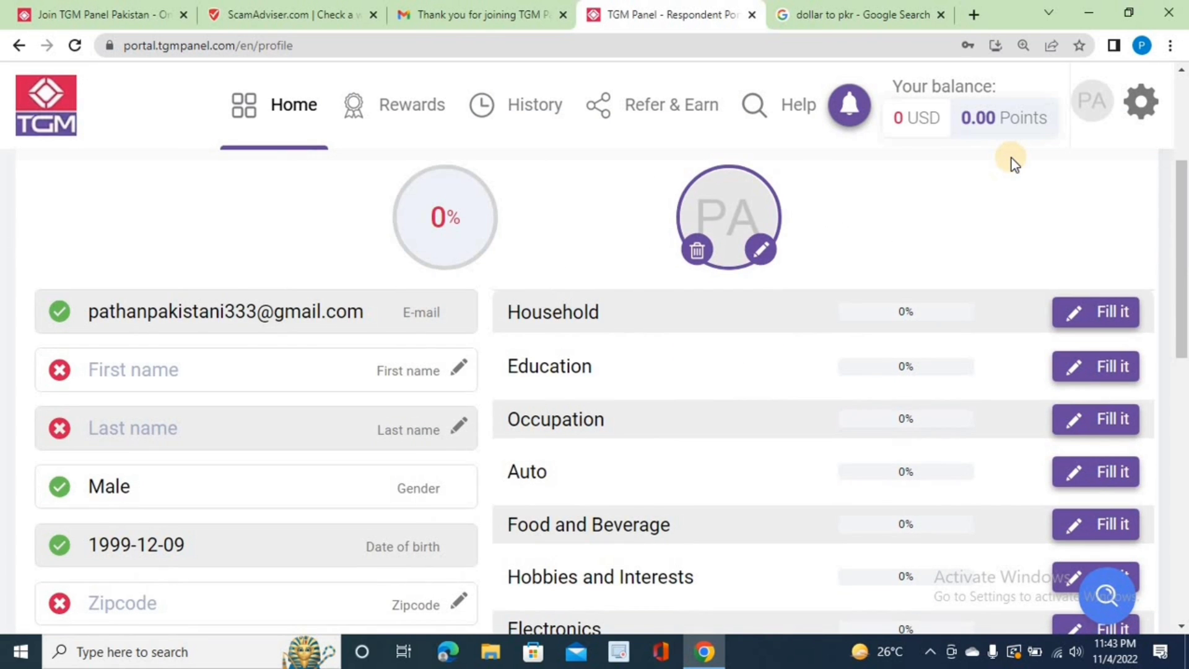
key("ctrl+minus")
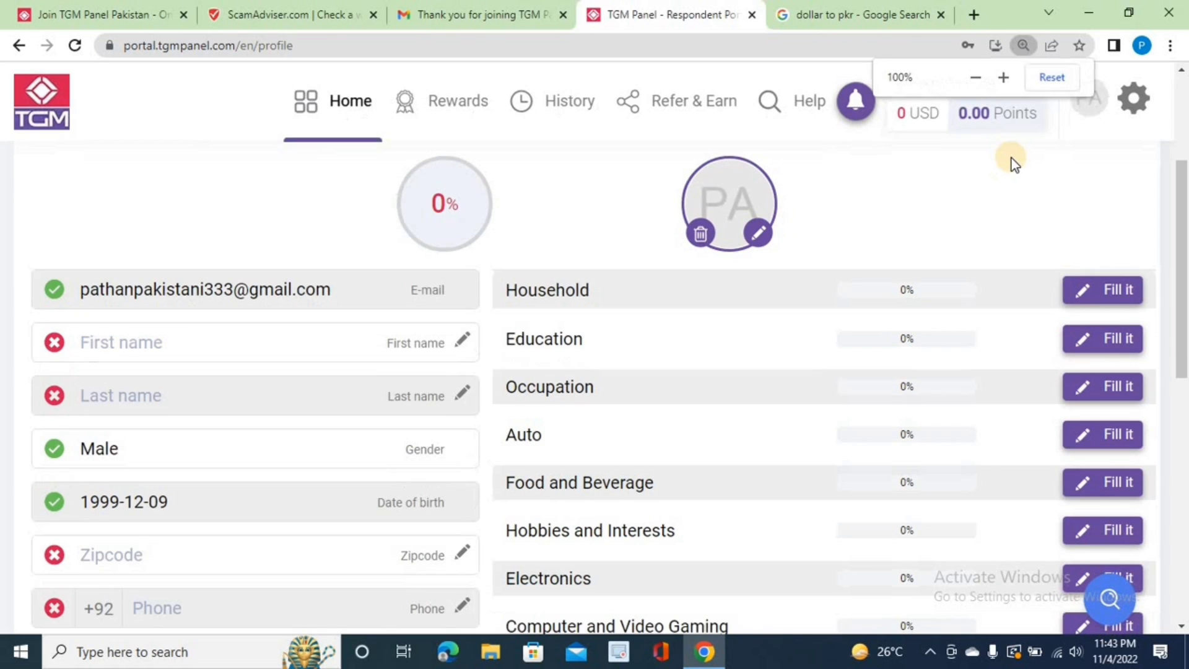
key("ctrl+minus")
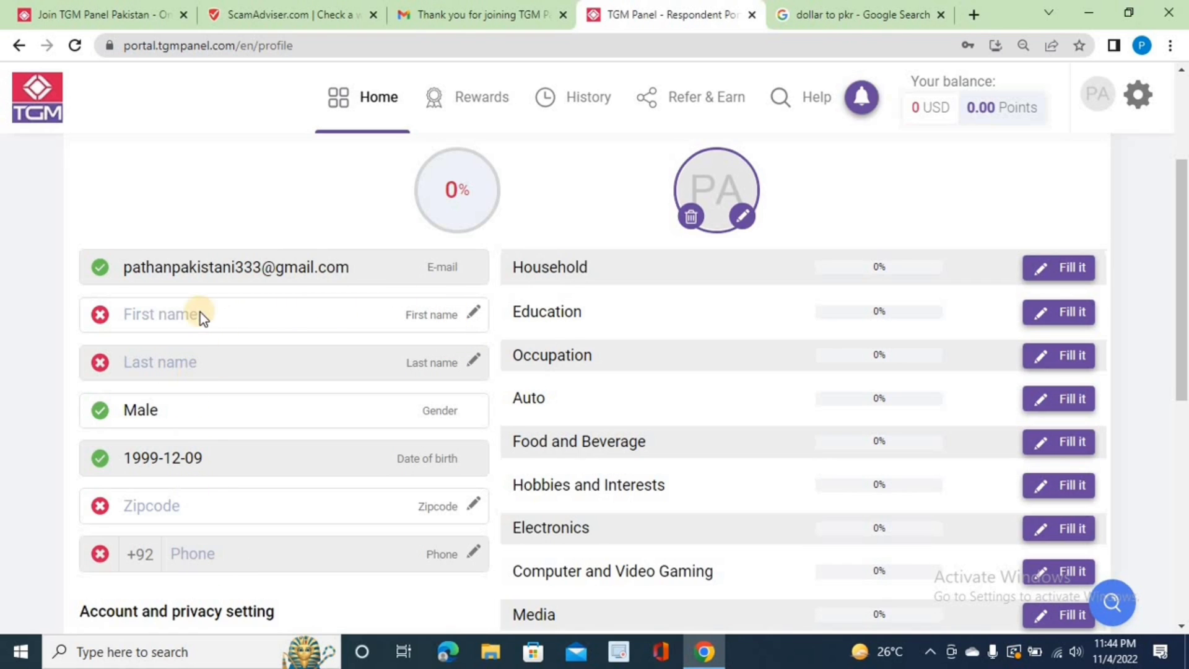
Step: Fill in and save the account holder's first name and last name
left_click(476, 318)
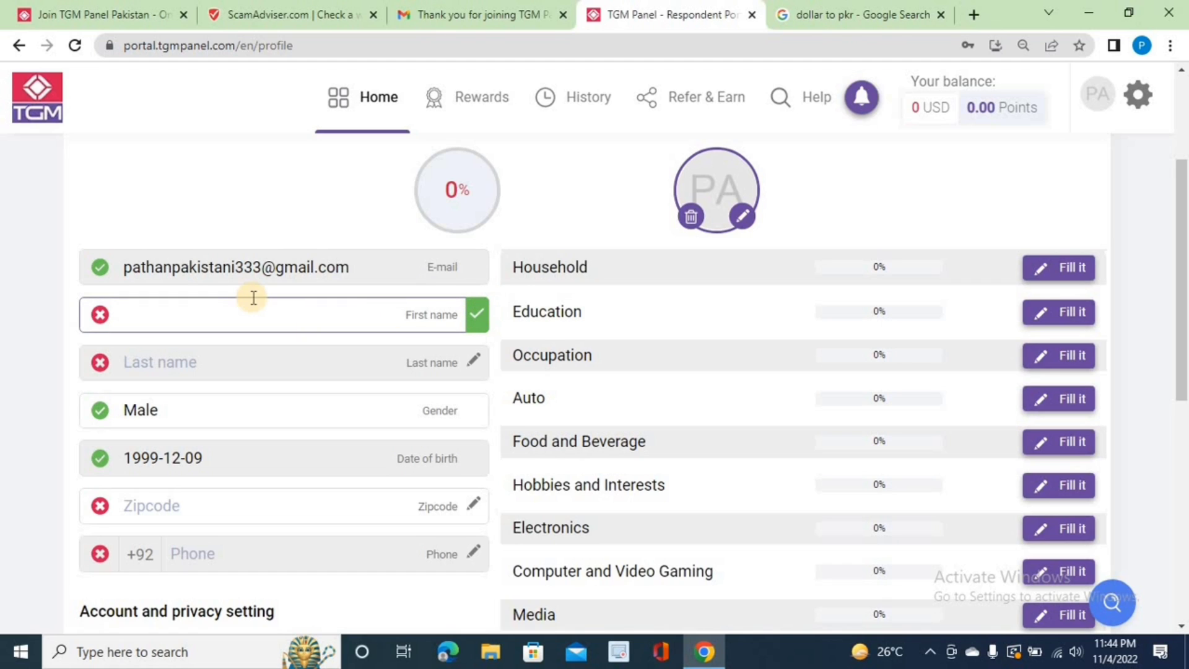
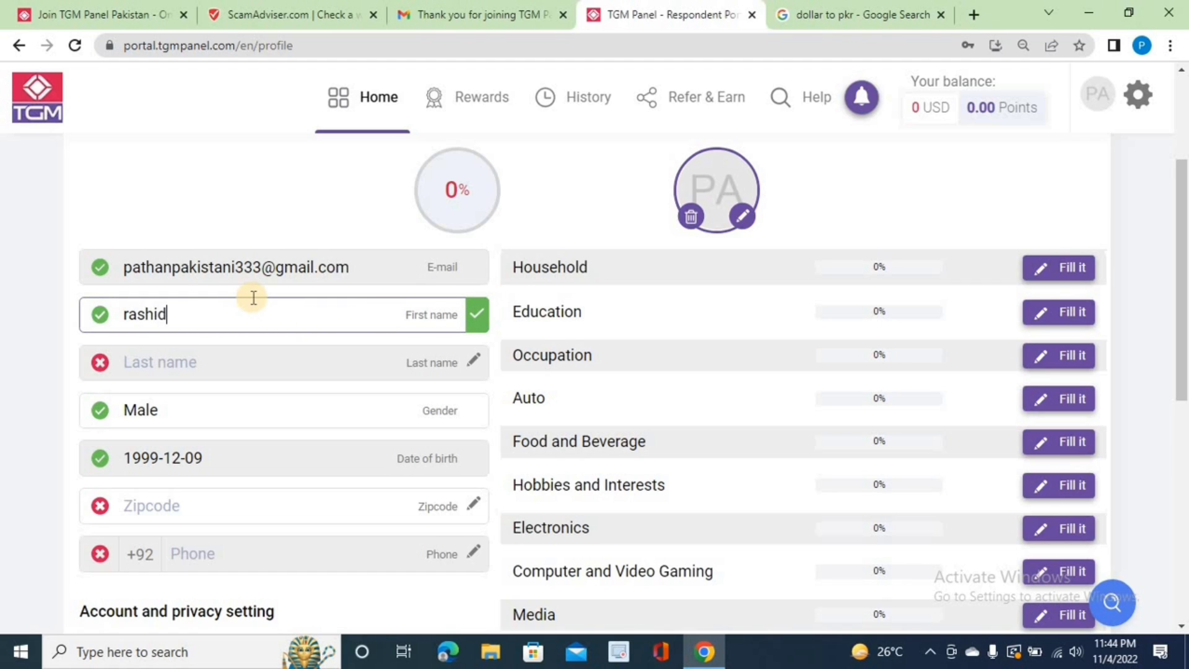
left_click(428, 370)
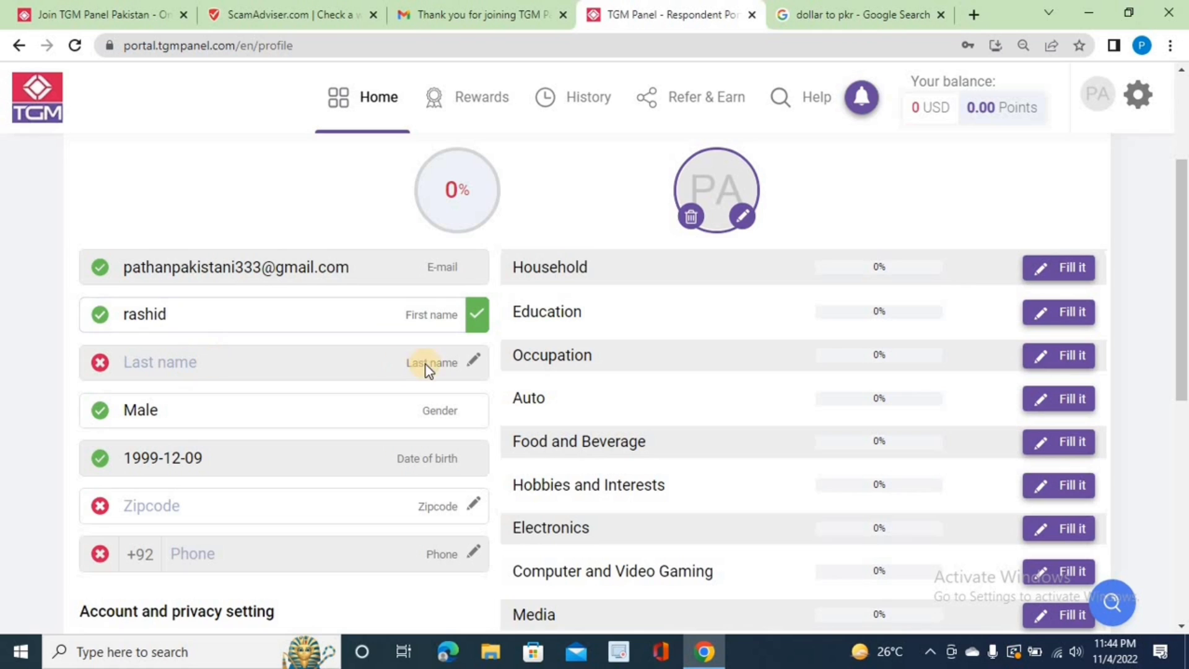
left_click(474, 361)
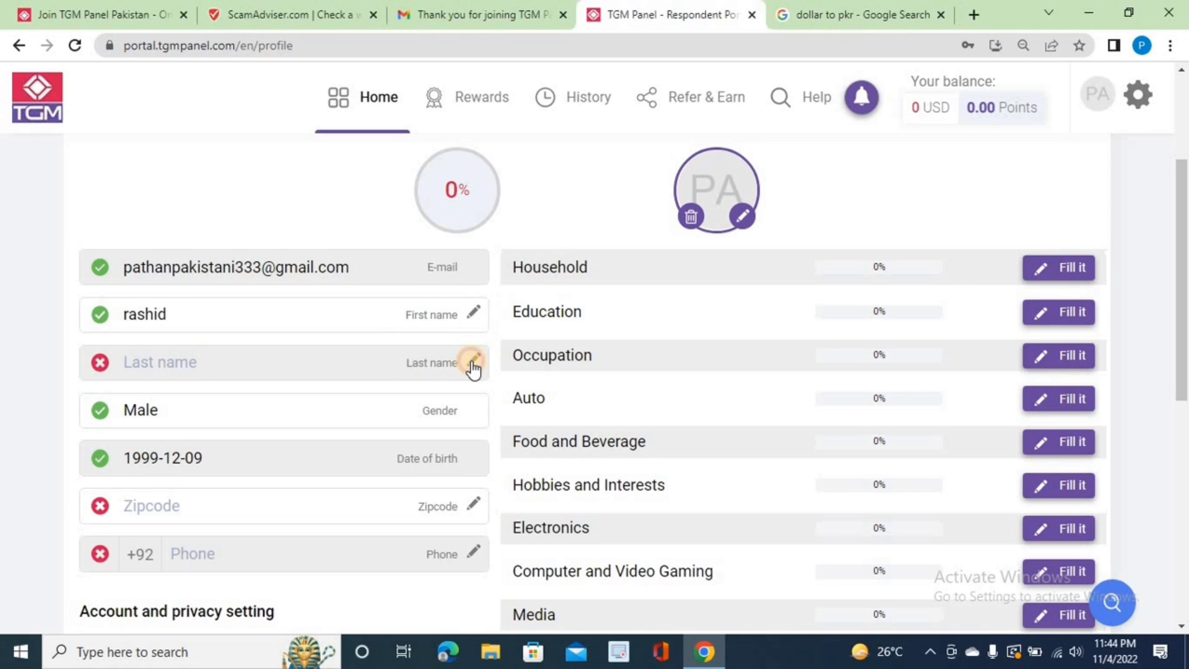
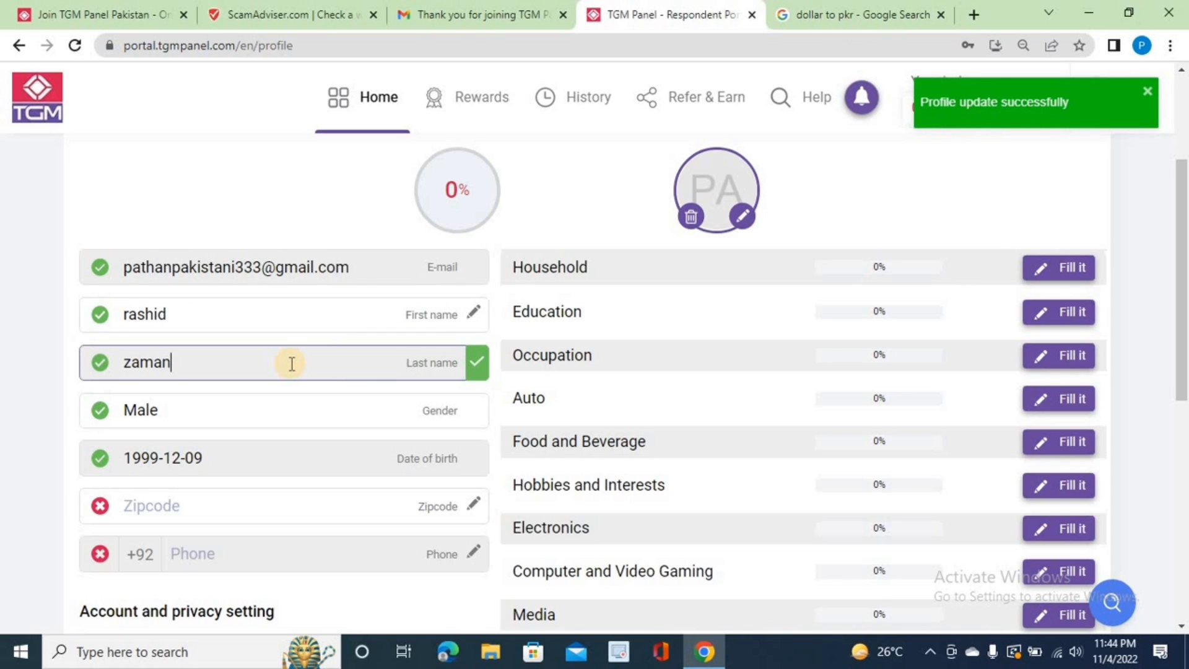
left_click(469, 504)
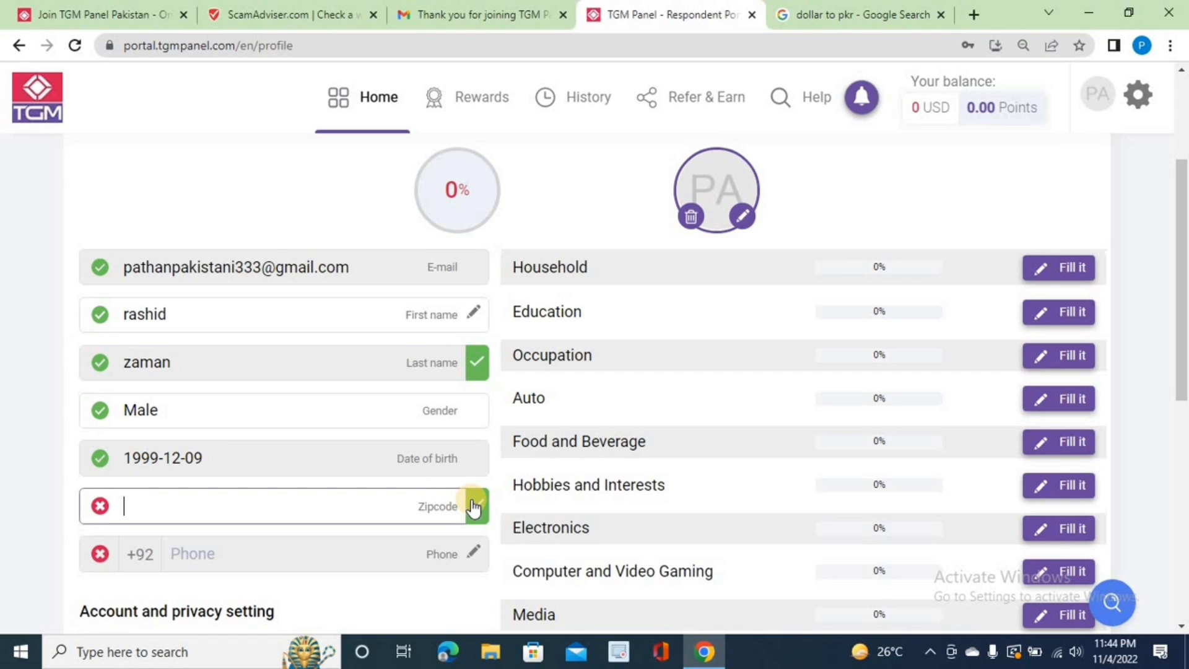
Step: Replace the Google query with 'zip code multan', search it, then return to the profile
left_click(819, 13)
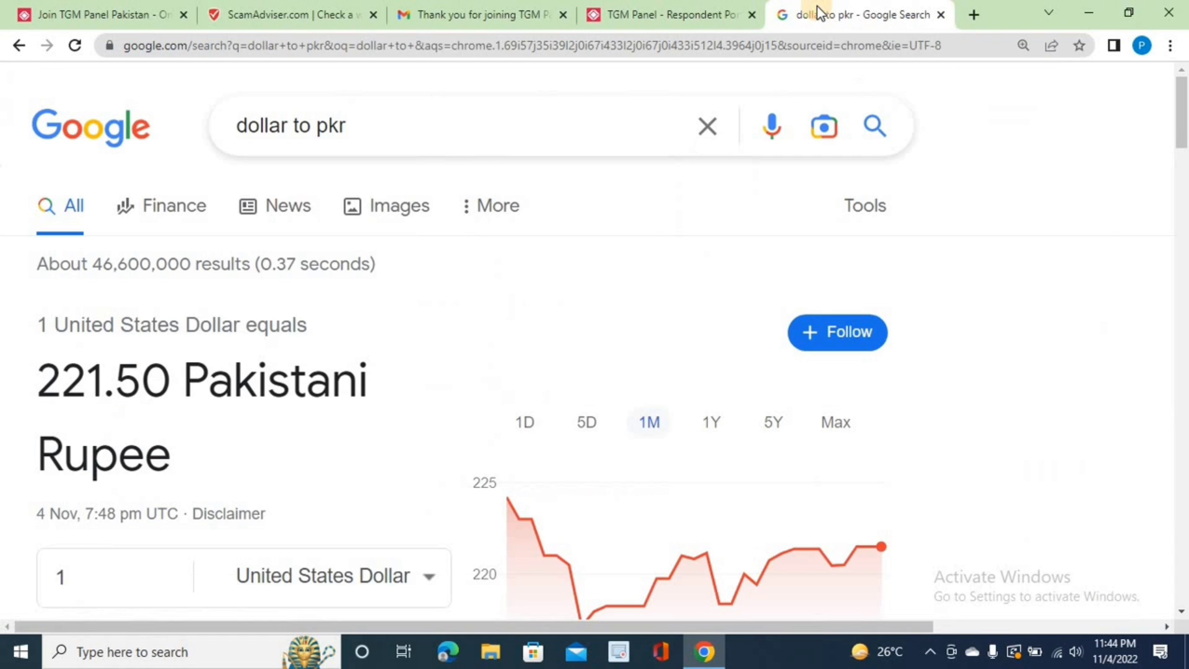
left_click(408, 120)
key("BackSpace")
key("BackSpace")
key("BackSpace")
key("BackSpace")
key("BackSpace")
key("BackSpace")
key("BackSpace")
key("BackSpace")
key("BackSpace")
key("BackSpace")
key("BackSpace")
key("BackSpace")
key("BackSpace")
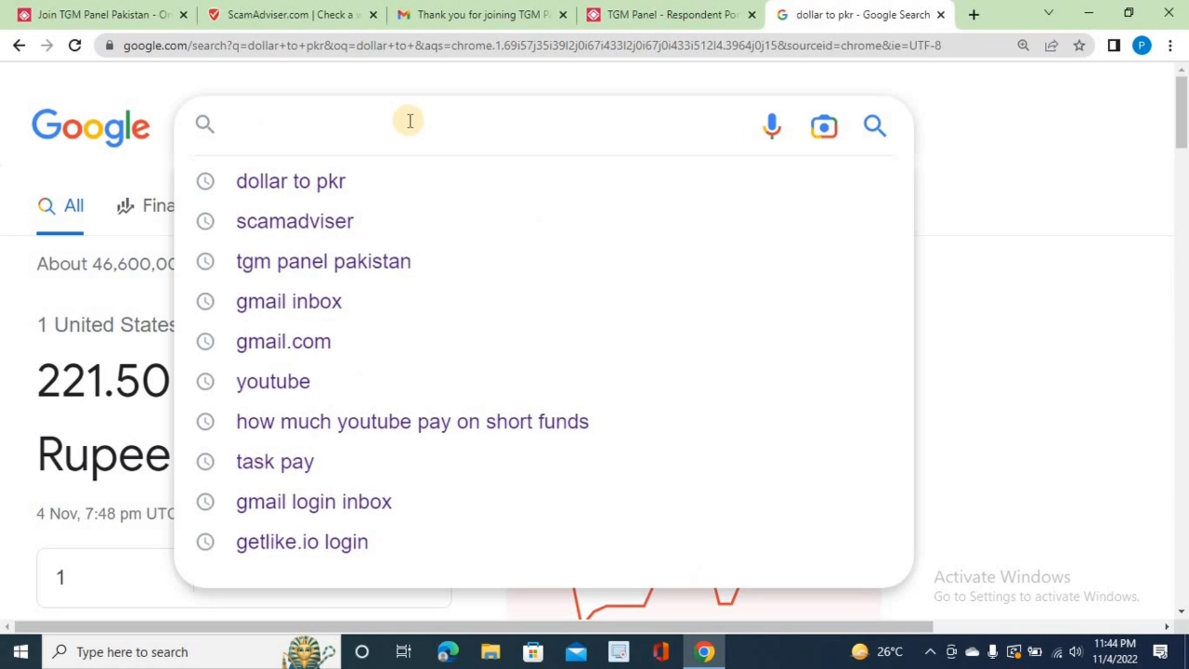
type("zip code")
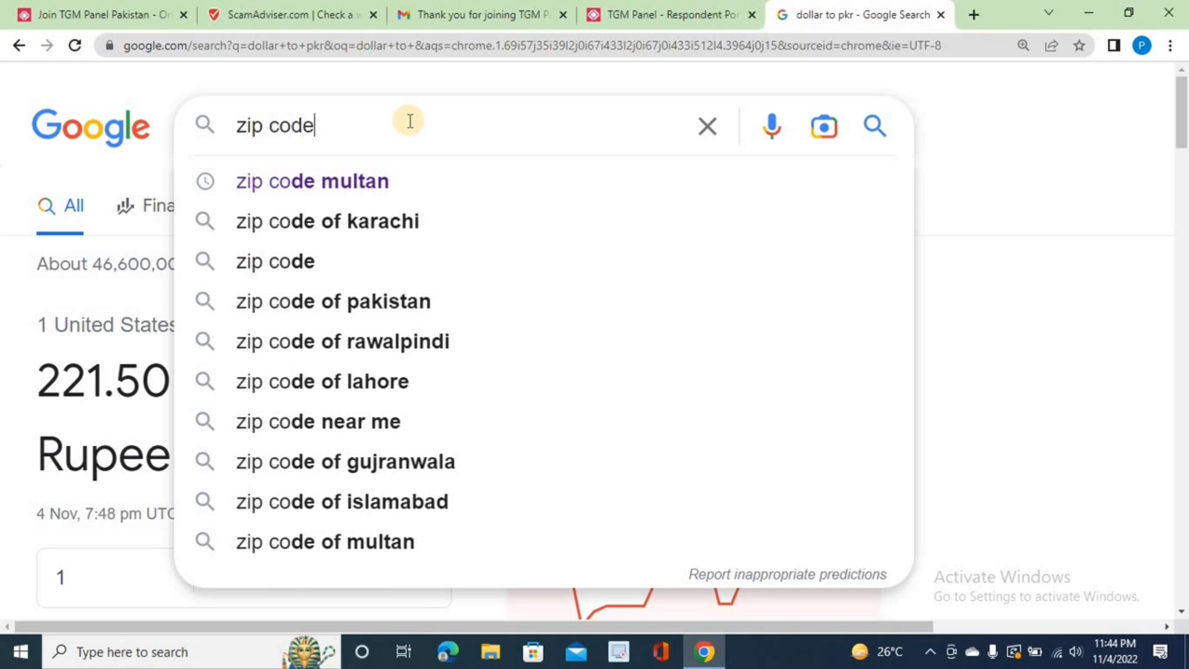
type(" multan")
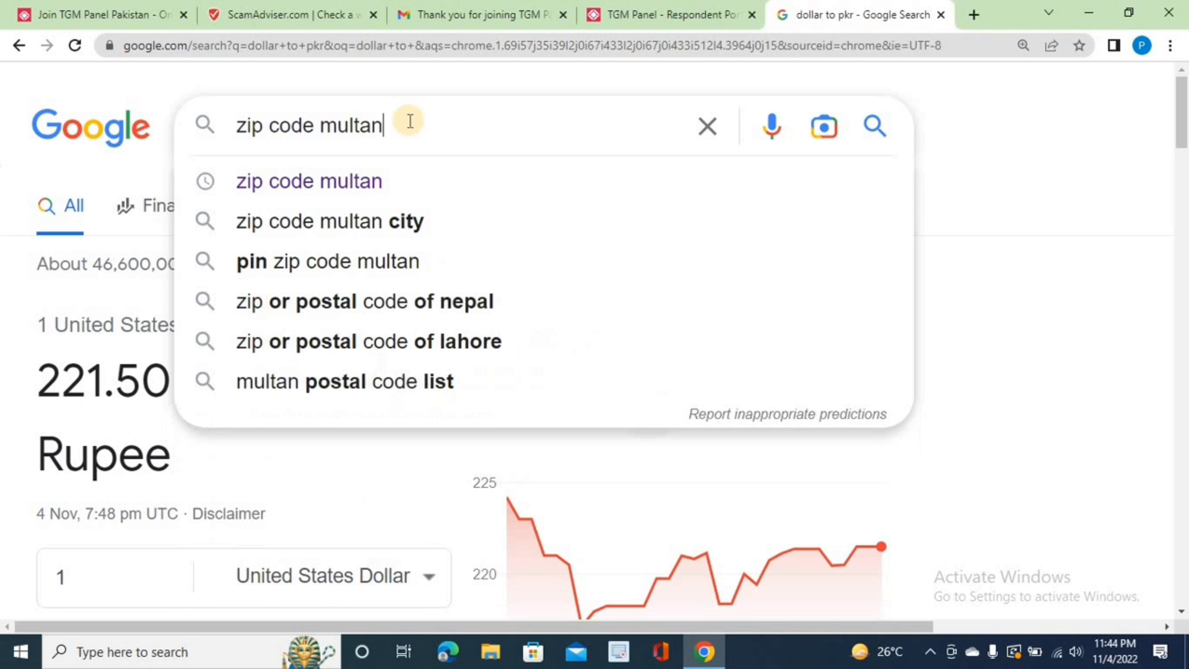
left_click(345, 184)
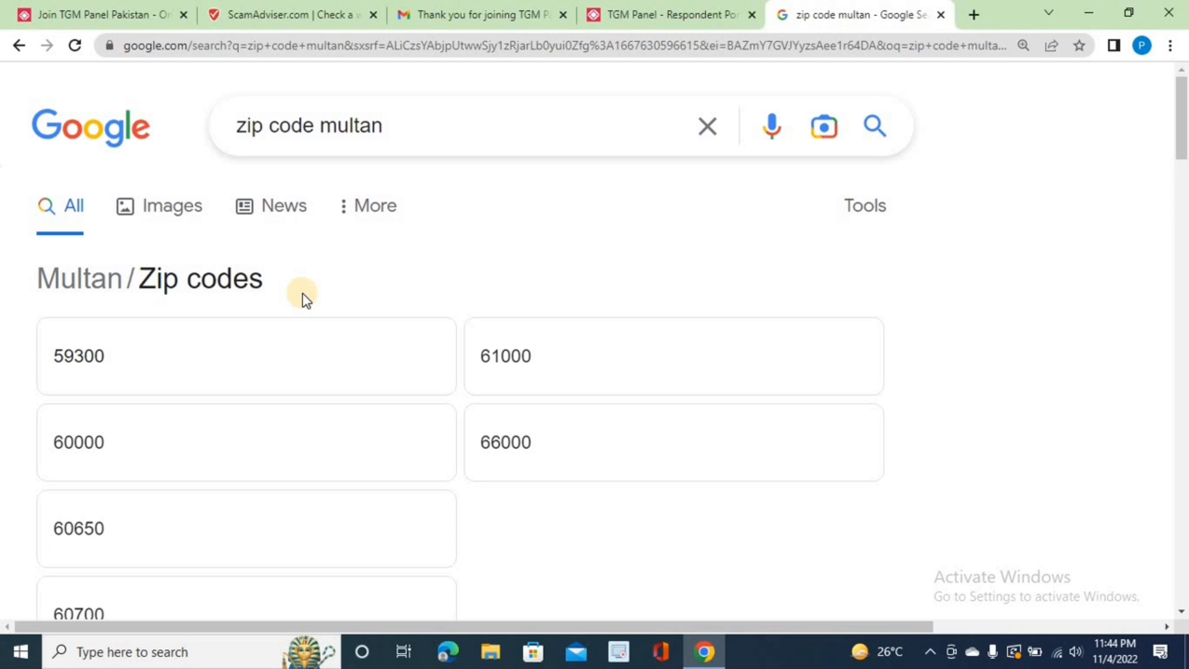
left_click(605, 13)
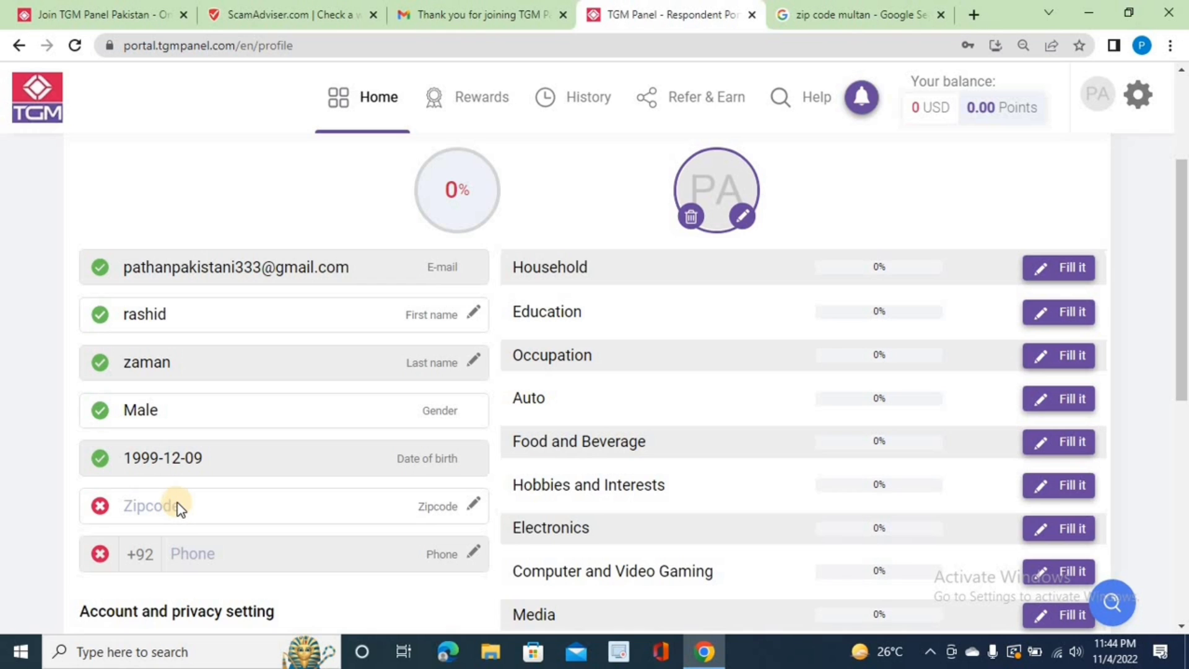
Step: Enter the zipcode in the profile's Zipcode field and confirm it
left_click(474, 504)
type("54120")
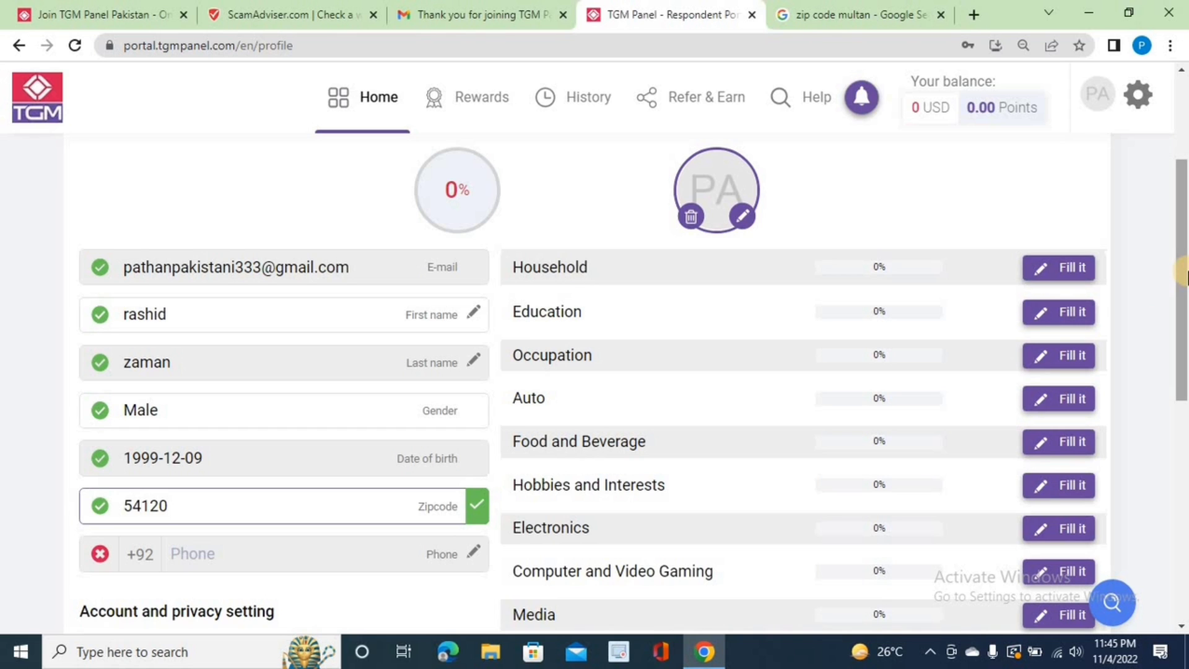
left_click_drag(1184, 266, 1185, 301)
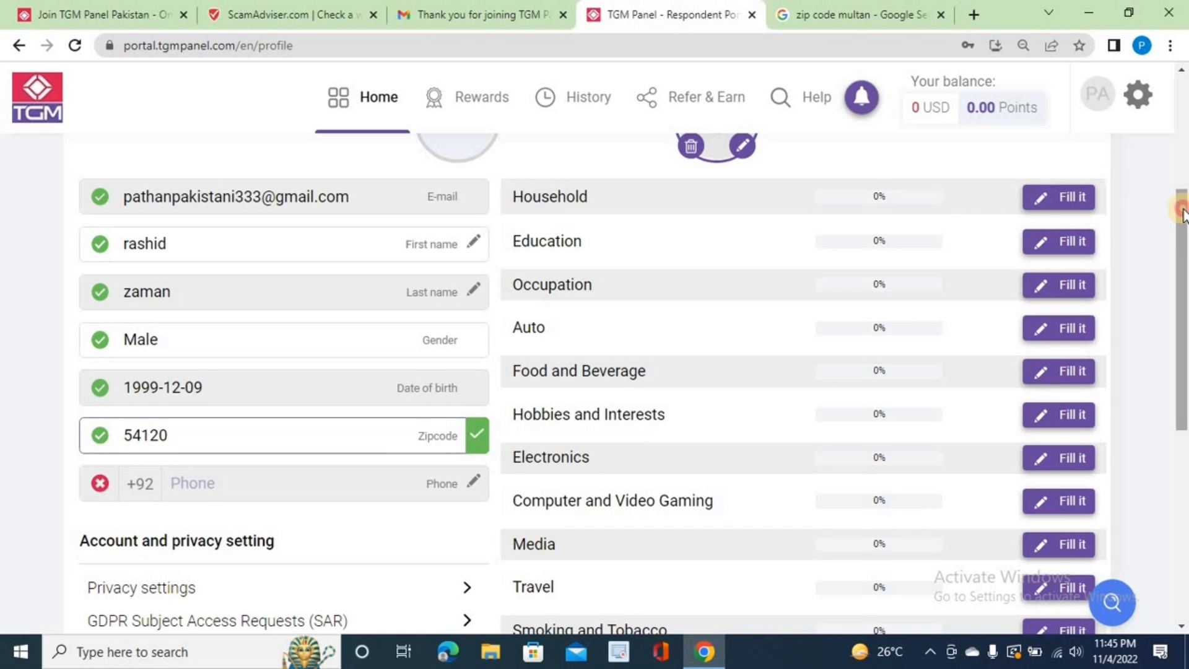
mouse_move(1180, 205)
left_mouse_down()
mouse_move(1180, 100)
mouse_move(1181, 184)
left_mouse_up()
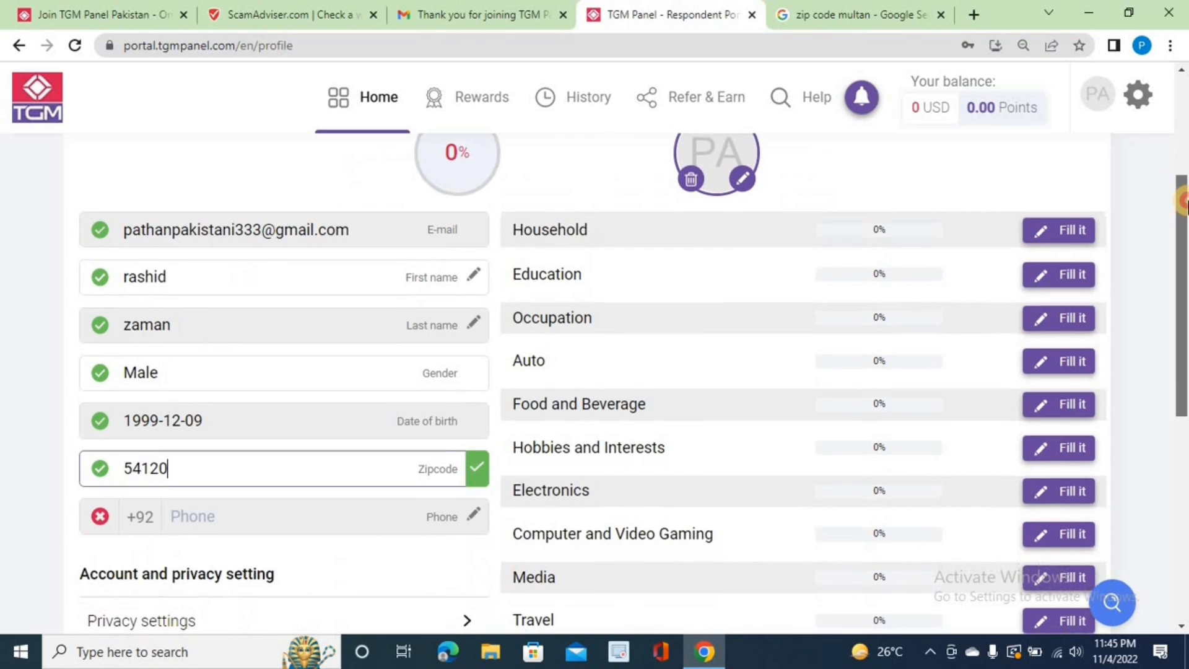
Step: Open the Household questionnaire at normal zoom and answer One for children under 18
left_click(1066, 231)
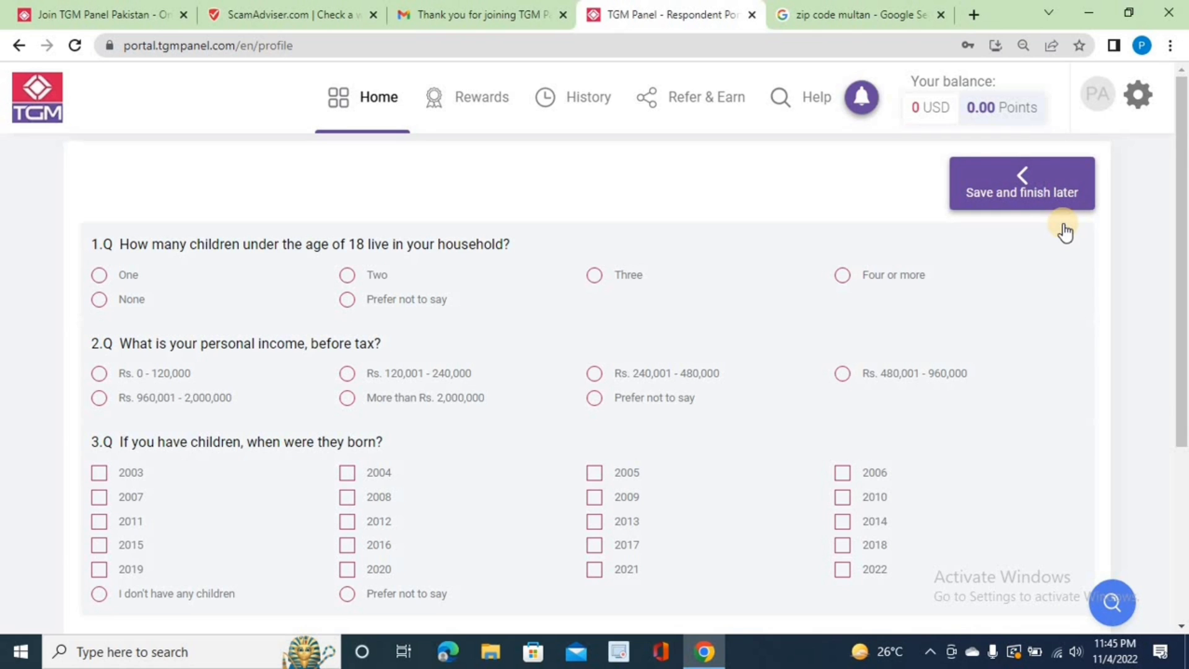
key("ctrl+plus")
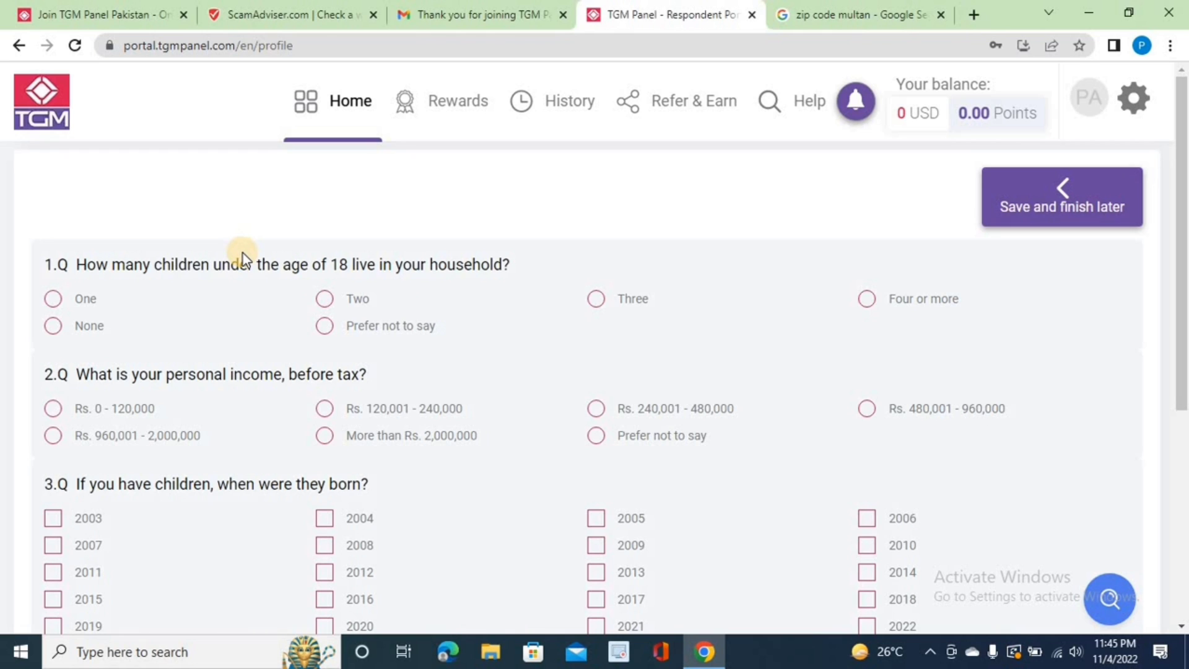
left_click(53, 299)
key("Right")
left_click(53, 300)
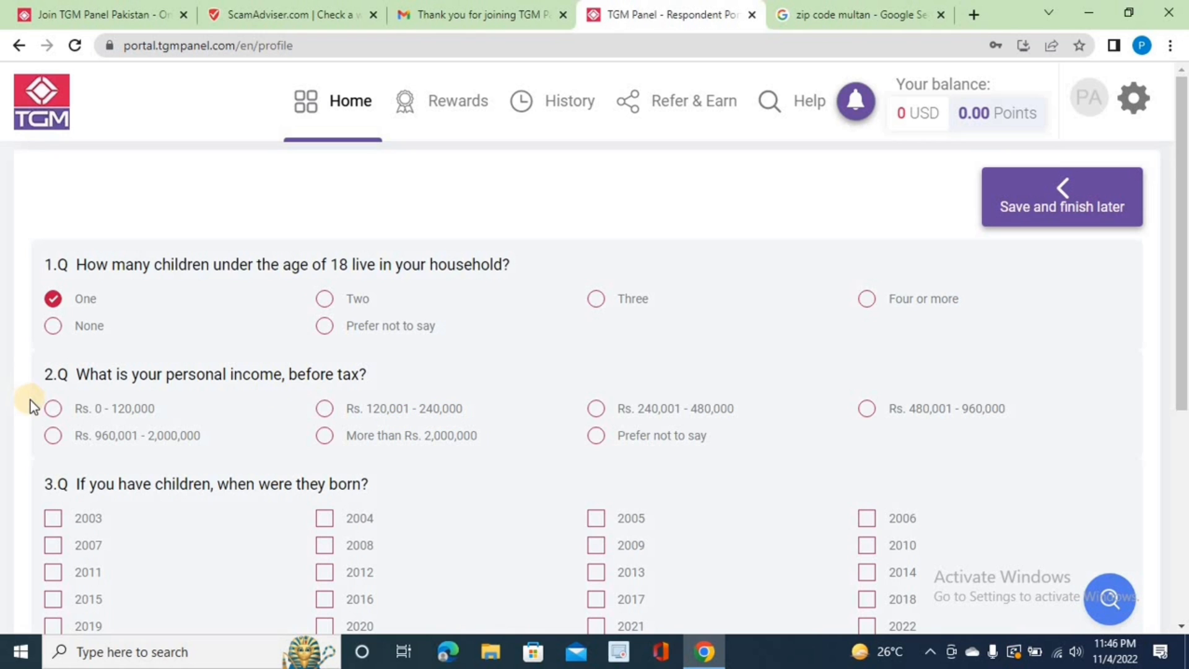
Step: Choose Rs. 0 - 120,000 personal income and review question 3 about having children
left_click(52, 409)
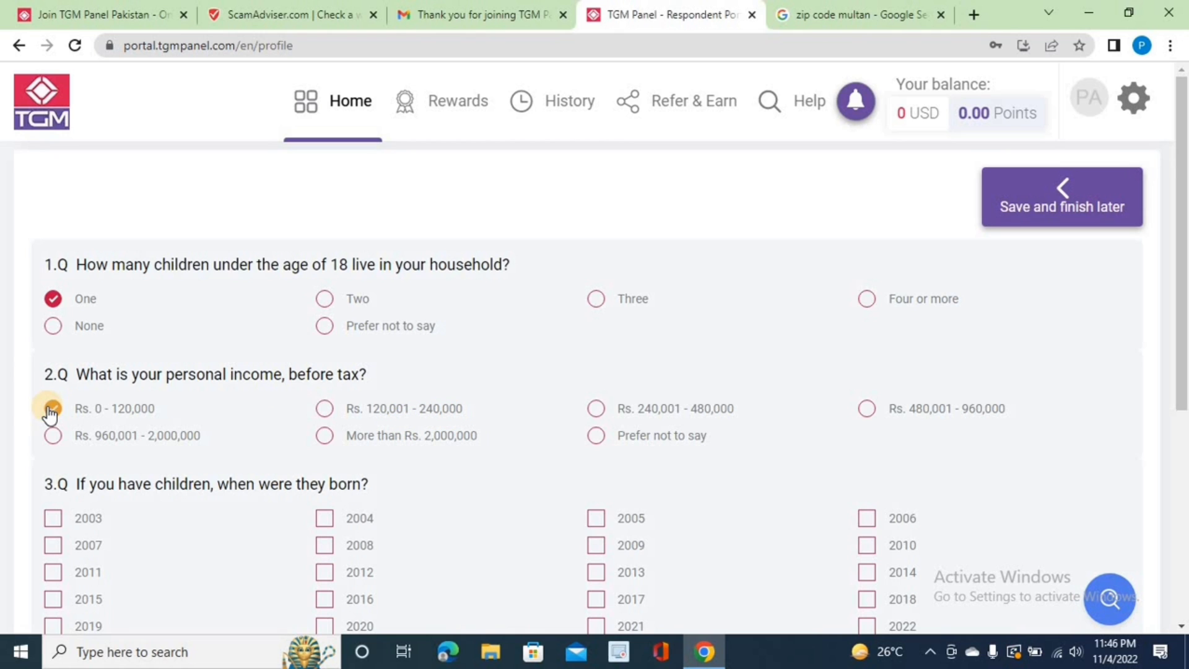
scroll(371, 310, "down", 3)
left_click_drag(125, 340, 85, 316)
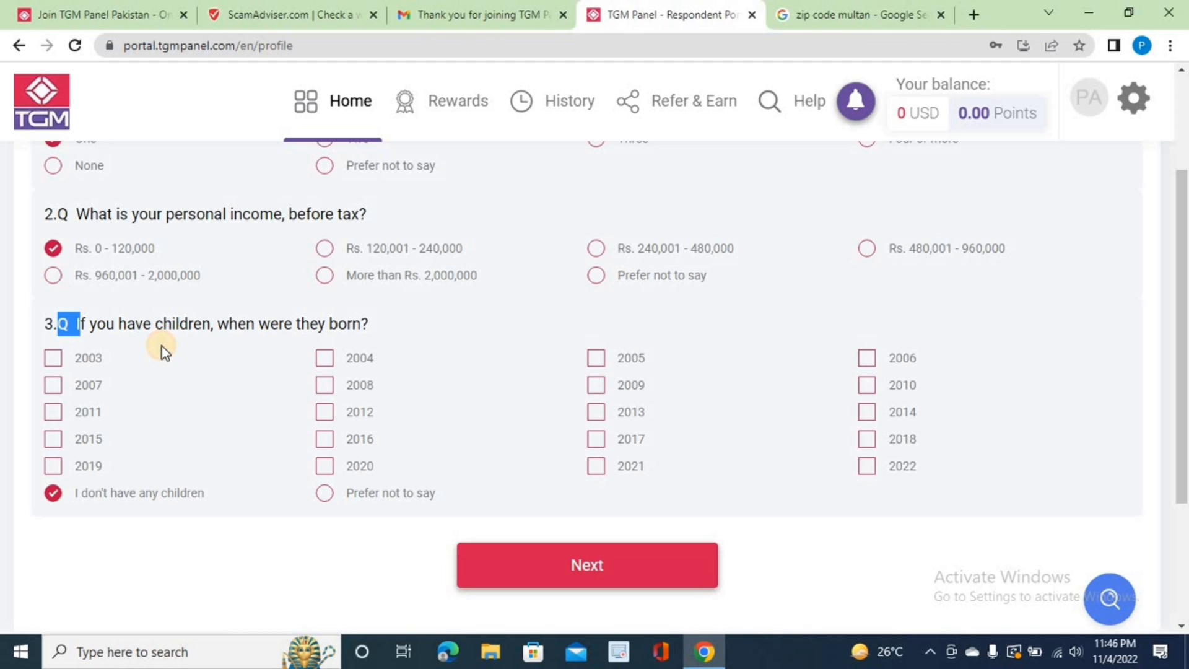
left_click_drag(87, 324, 324, 340)
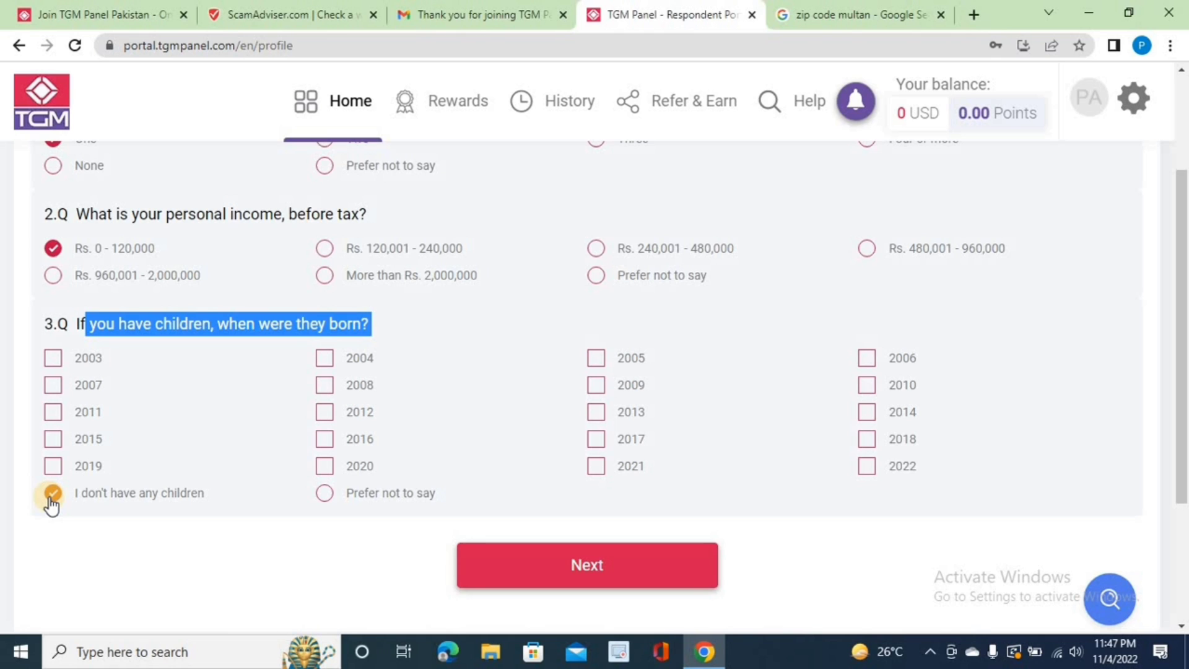
Step: Answer questions 4–6 with Farm accommodation, Cat(s) as pets and Rs. 0 - 120,000 household income
left_click(560, 565)
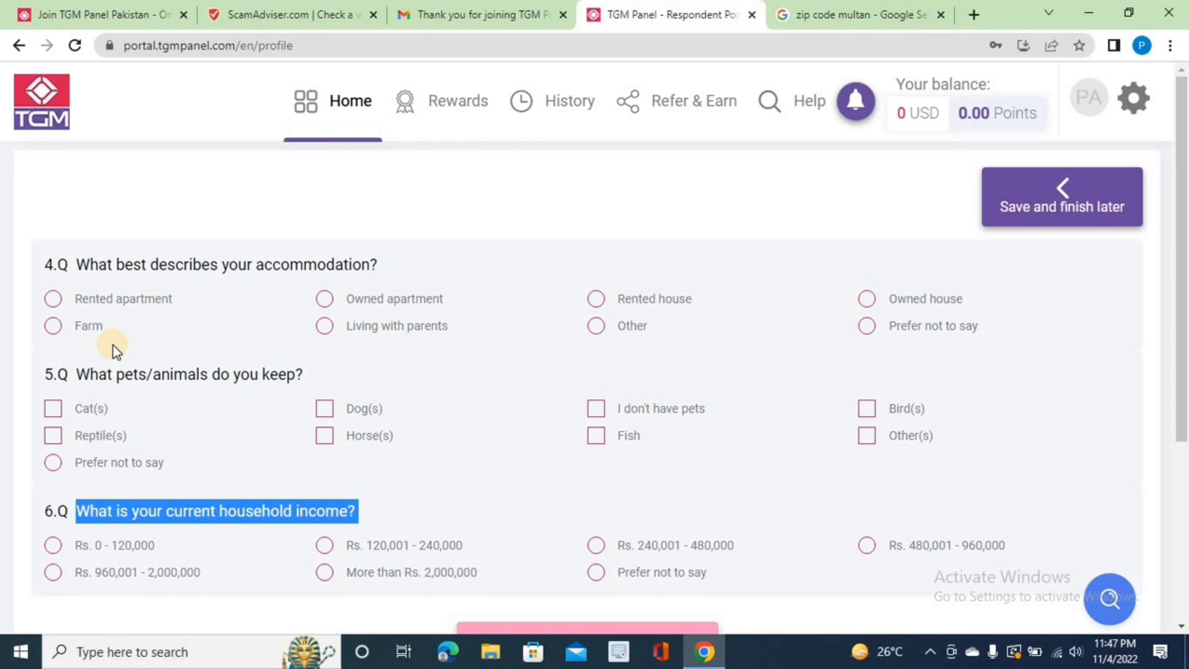
left_click(53, 328)
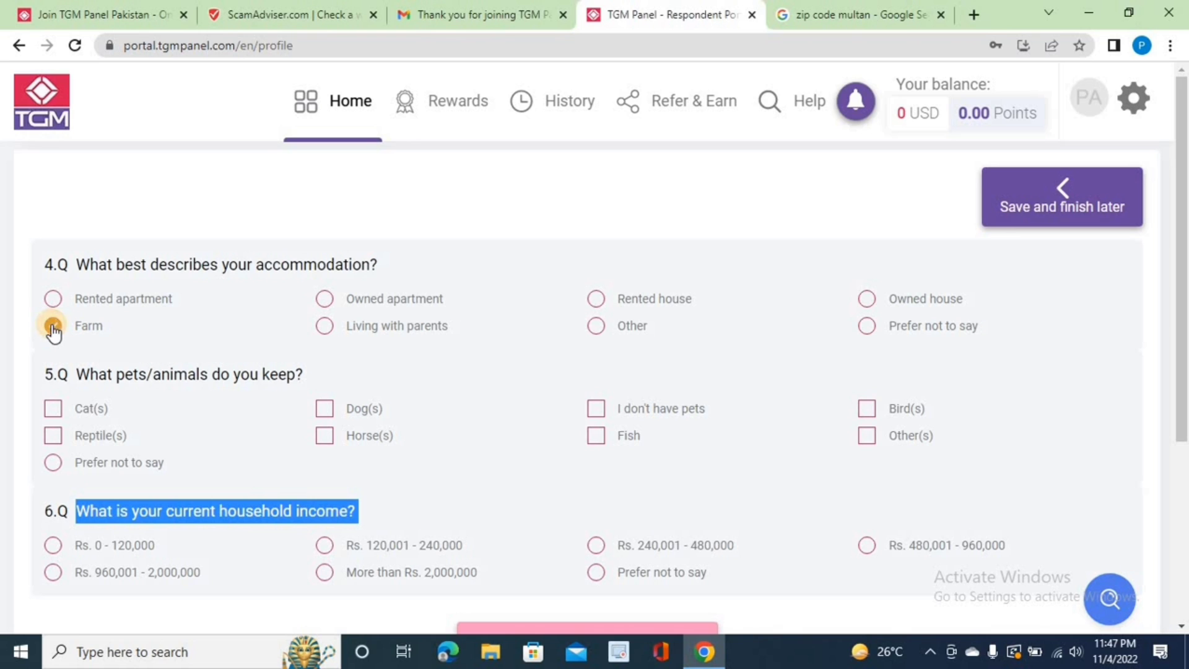
left_click(56, 411)
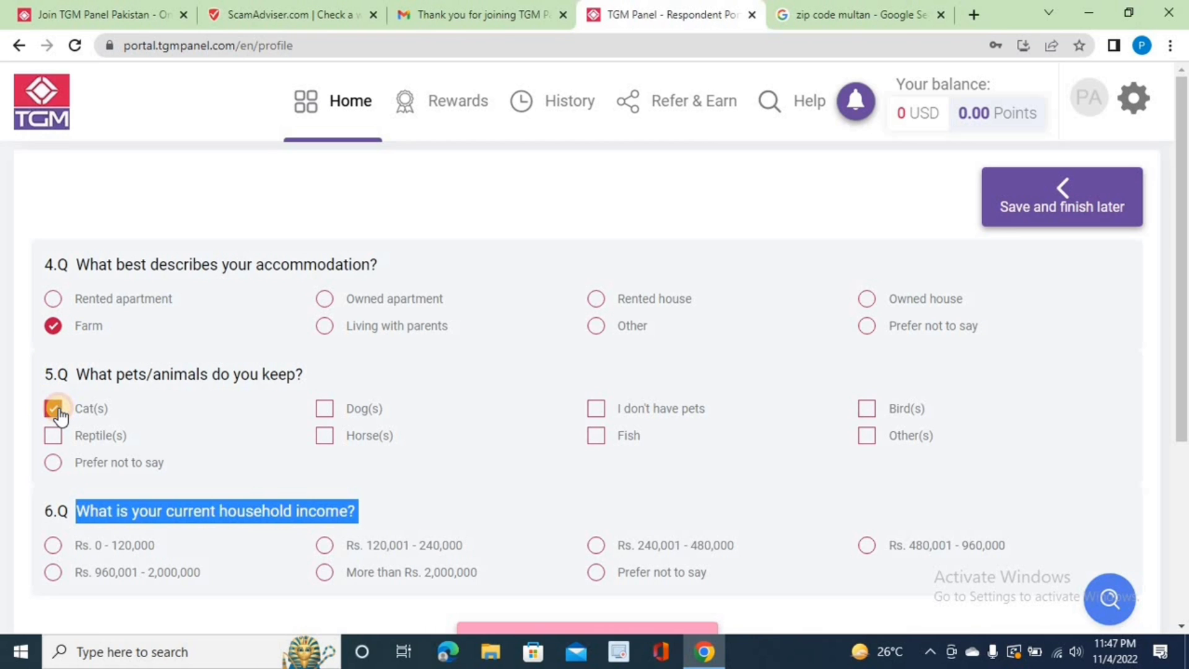
left_click(247, 544)
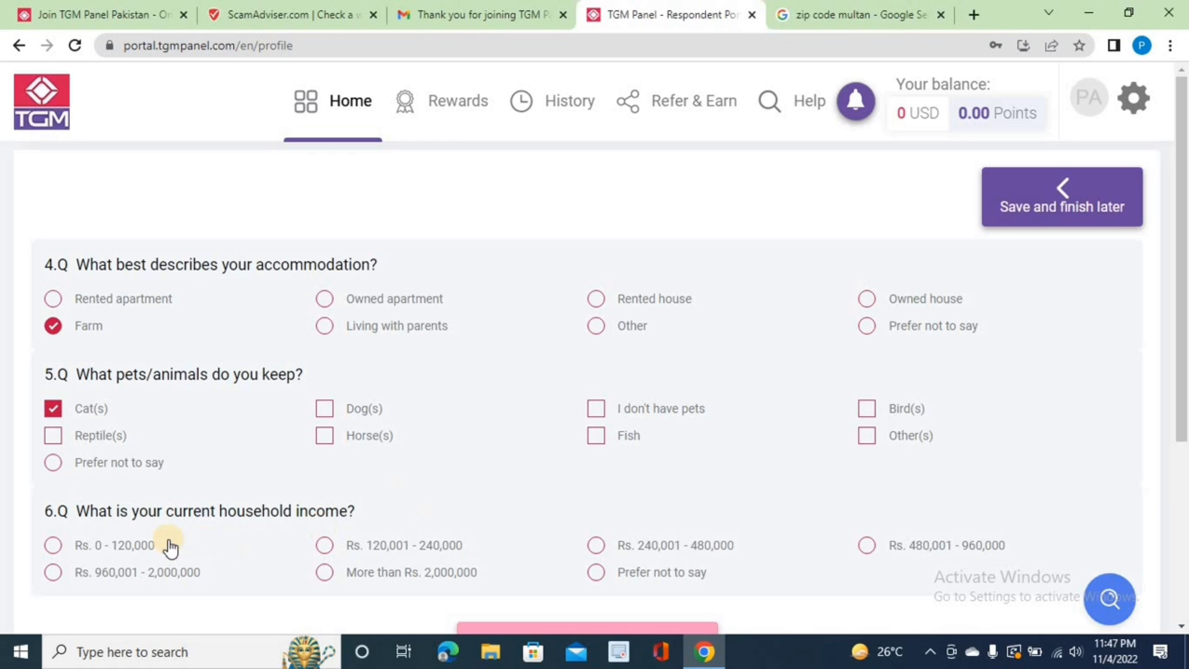
left_click(52, 546)
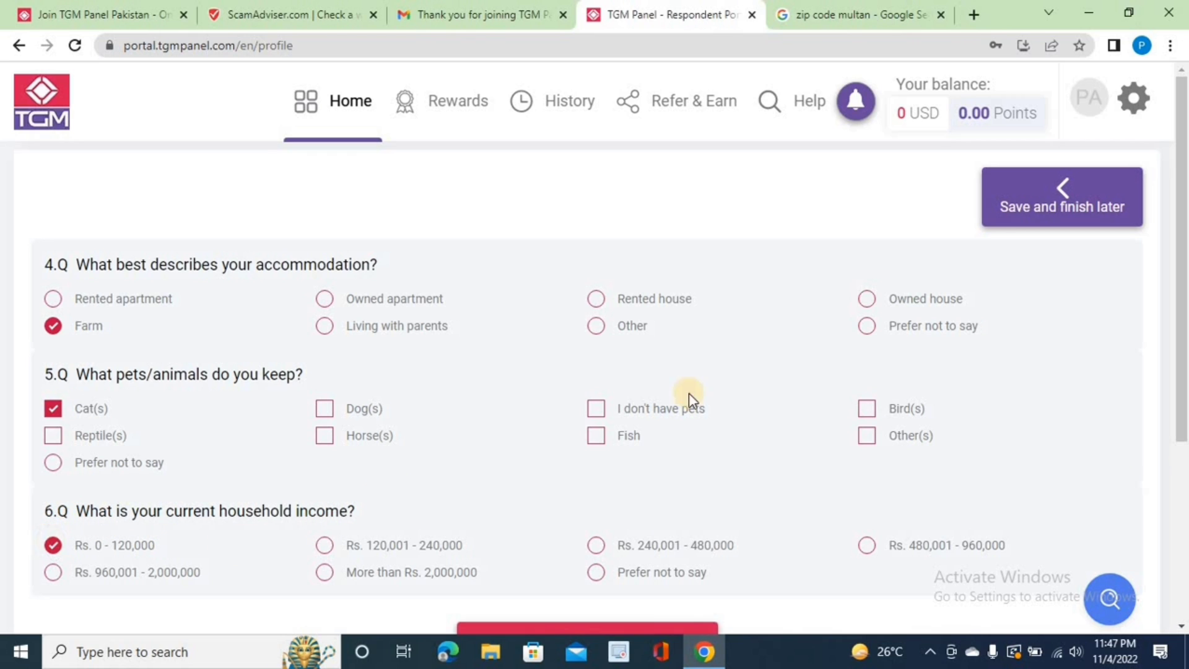
scroll(1183, 520, "down", 1)
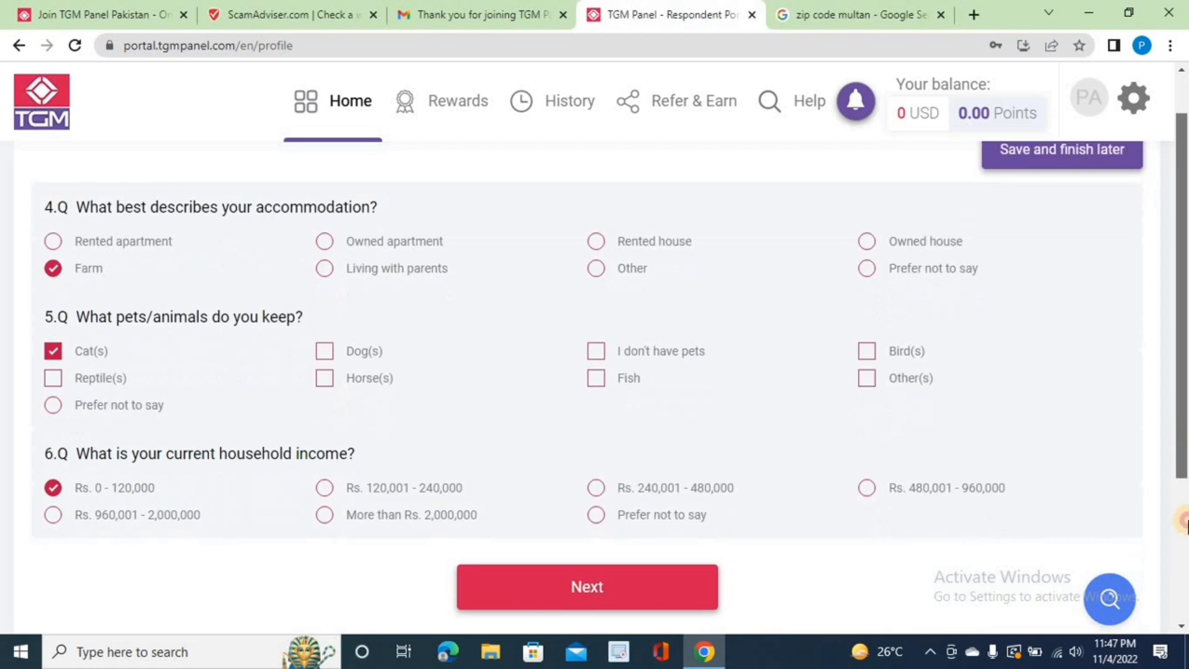
scroll(1183, 520, "down", 3)
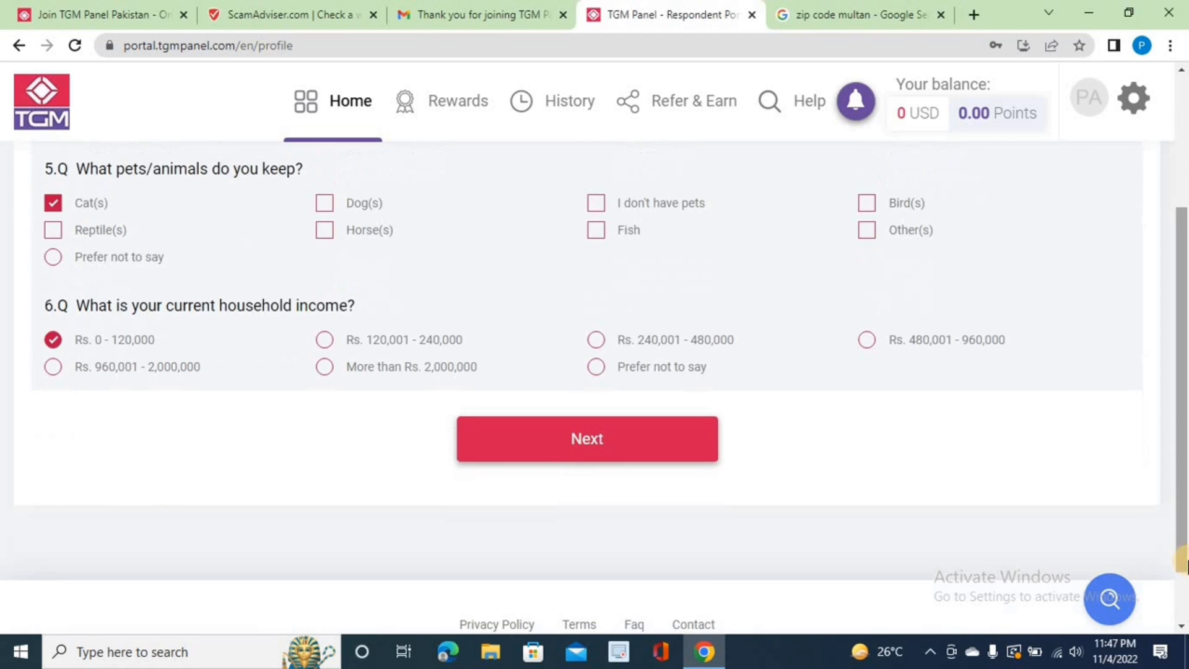
left_click(614, 437)
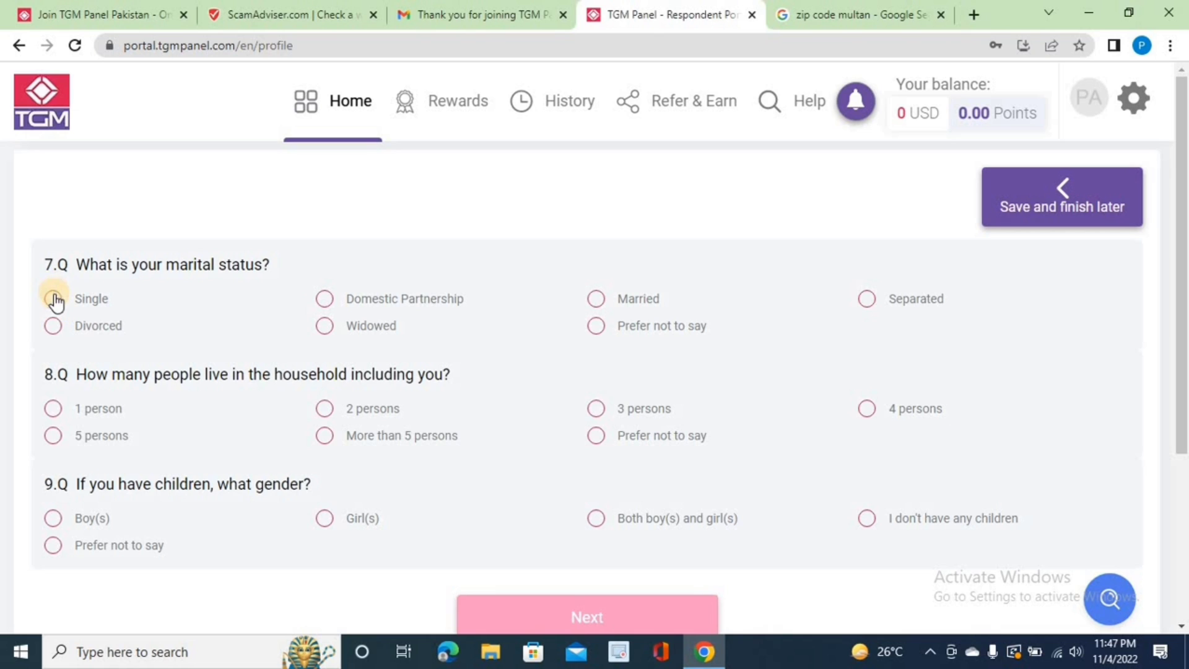
Step: Answer Domestic Partnership, 2 persons in the household and Girl(s) for questions 7–9
left_click(323, 300)
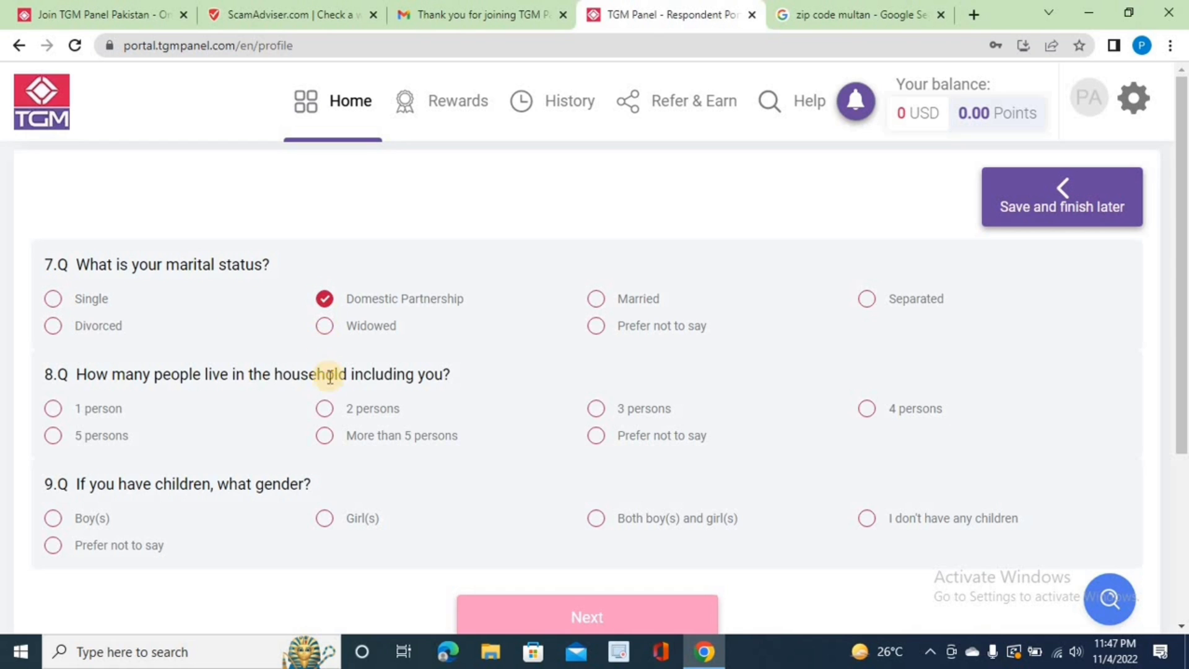
left_click(324, 412)
left_click(325, 520)
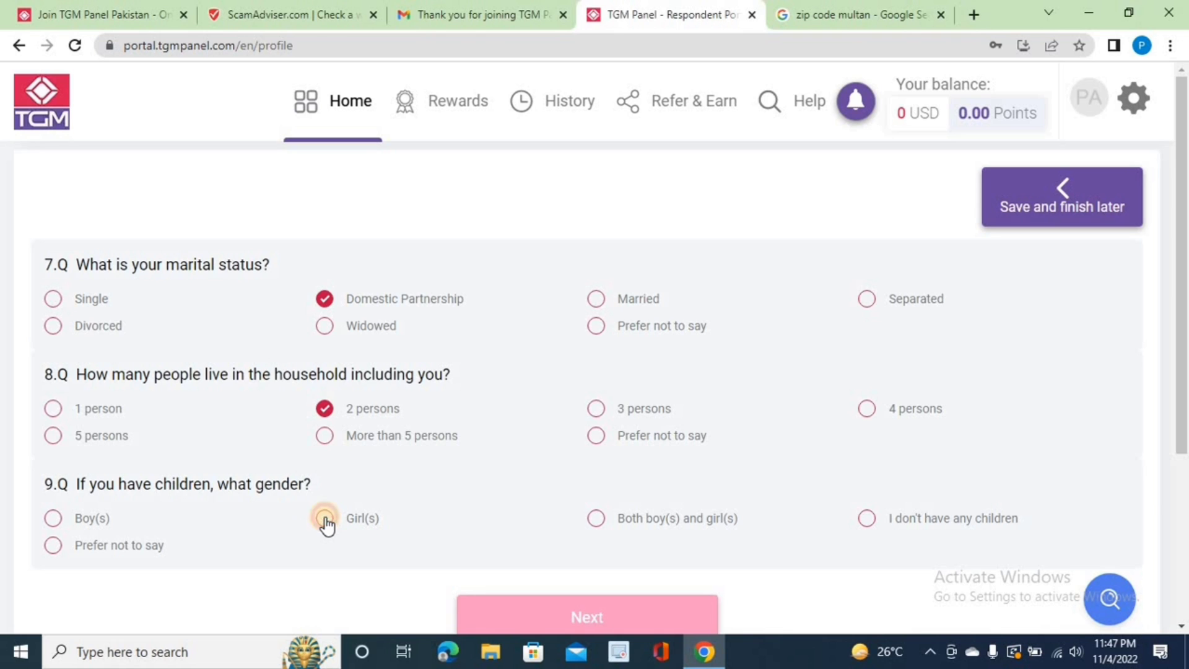
left_click(557, 620)
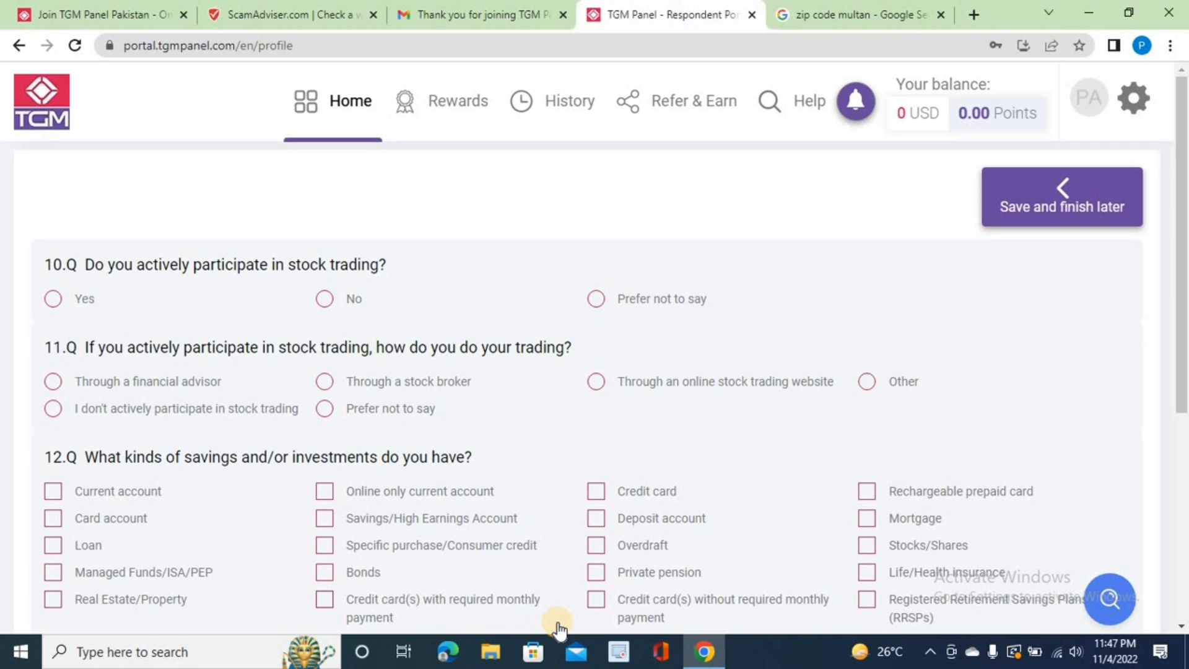
Step: Answer Yes to stock trading, Prefer not to say, Online only current account, then save
left_click(55, 301)
left_click(323, 410)
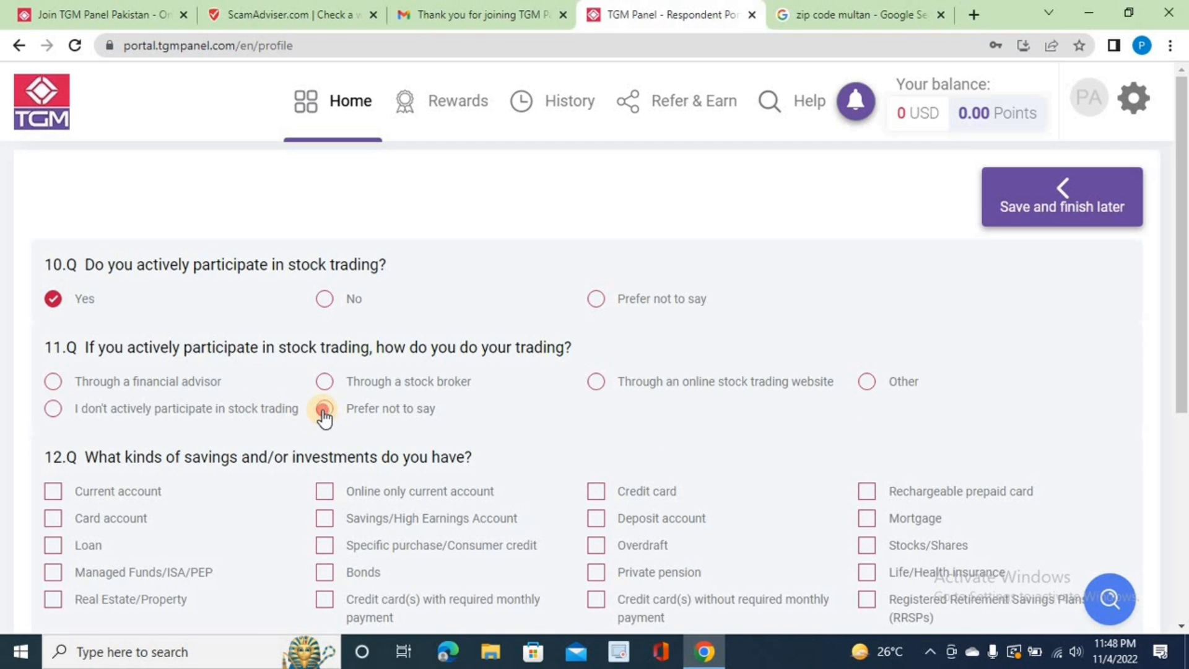
left_click(325, 497)
left_click(1185, 509)
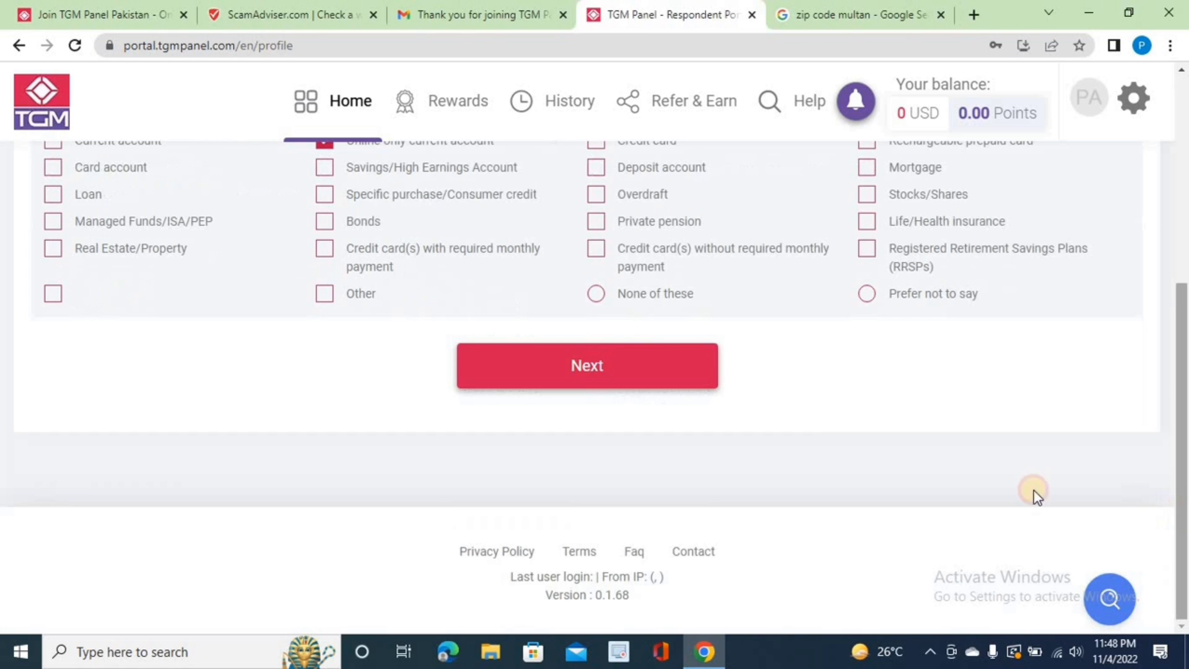
left_click(598, 296)
left_click(606, 379)
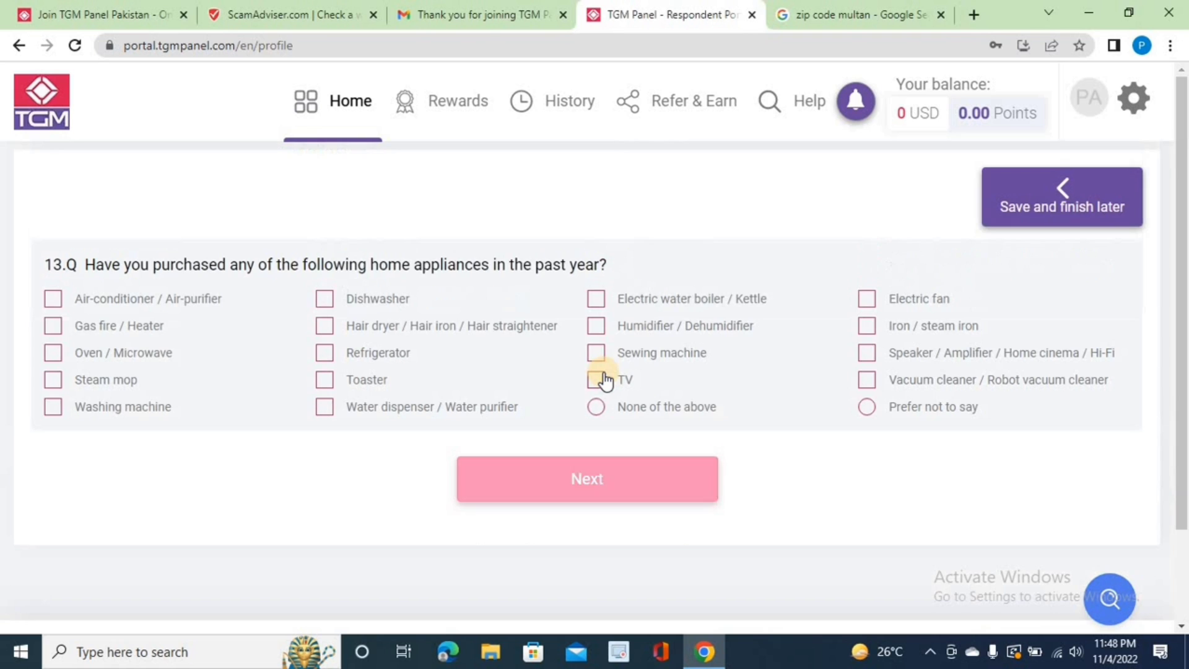
left_click(1046, 223)
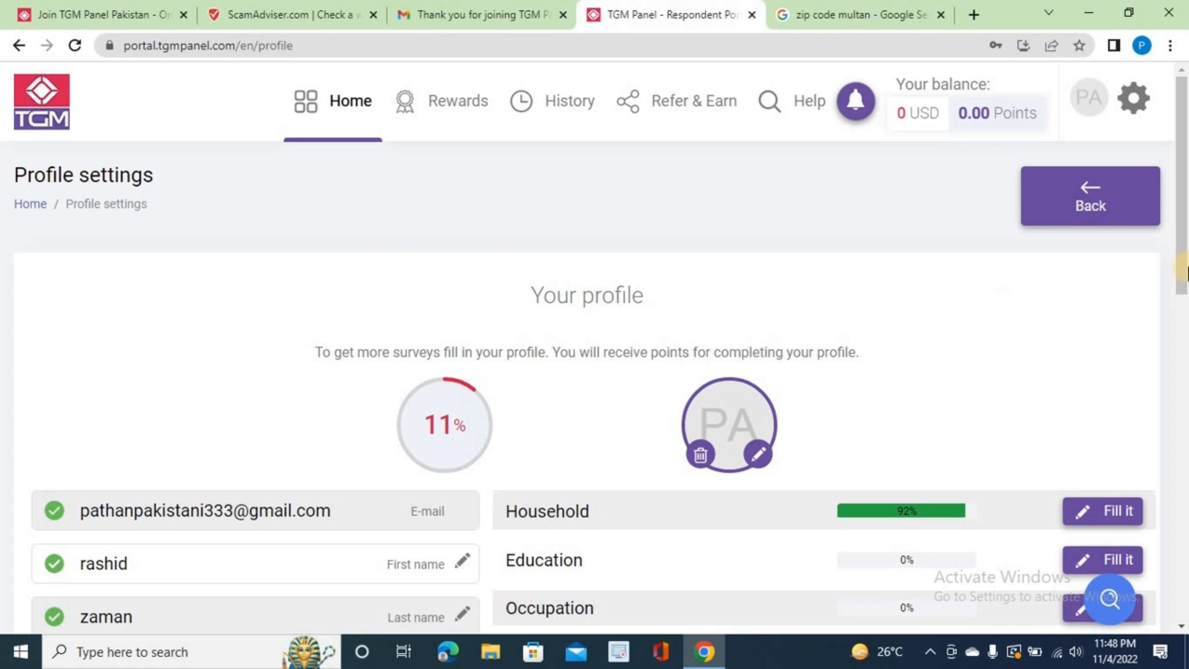
right_click(1182, 282)
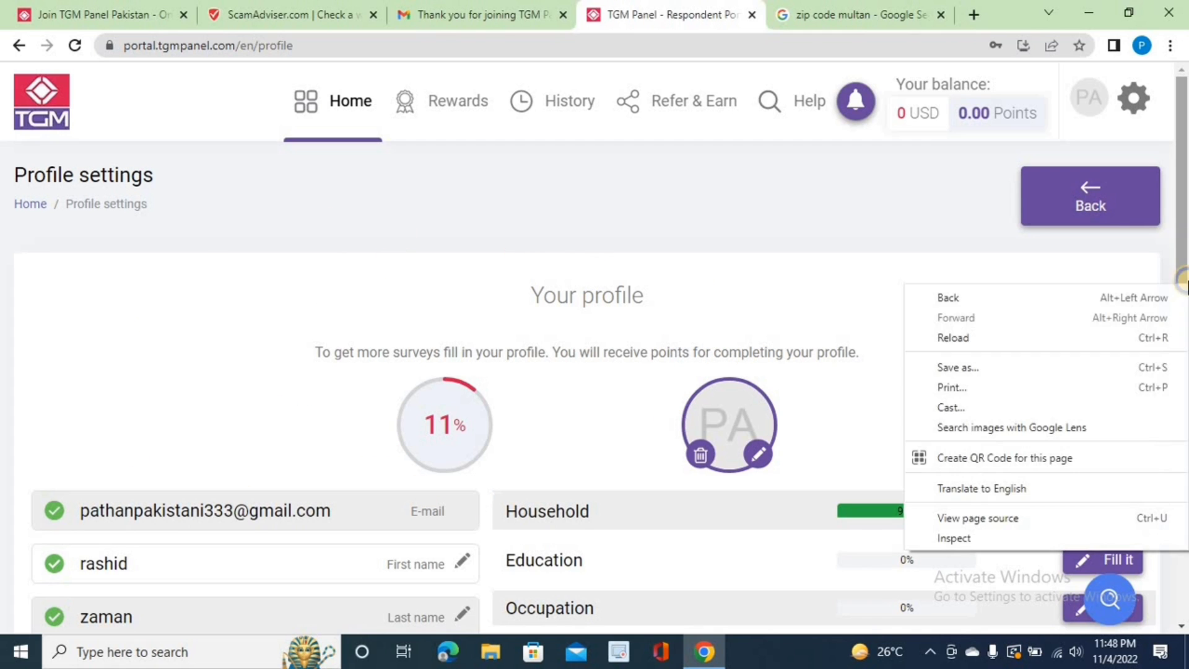
scroll(1183, 272, "down", 3)
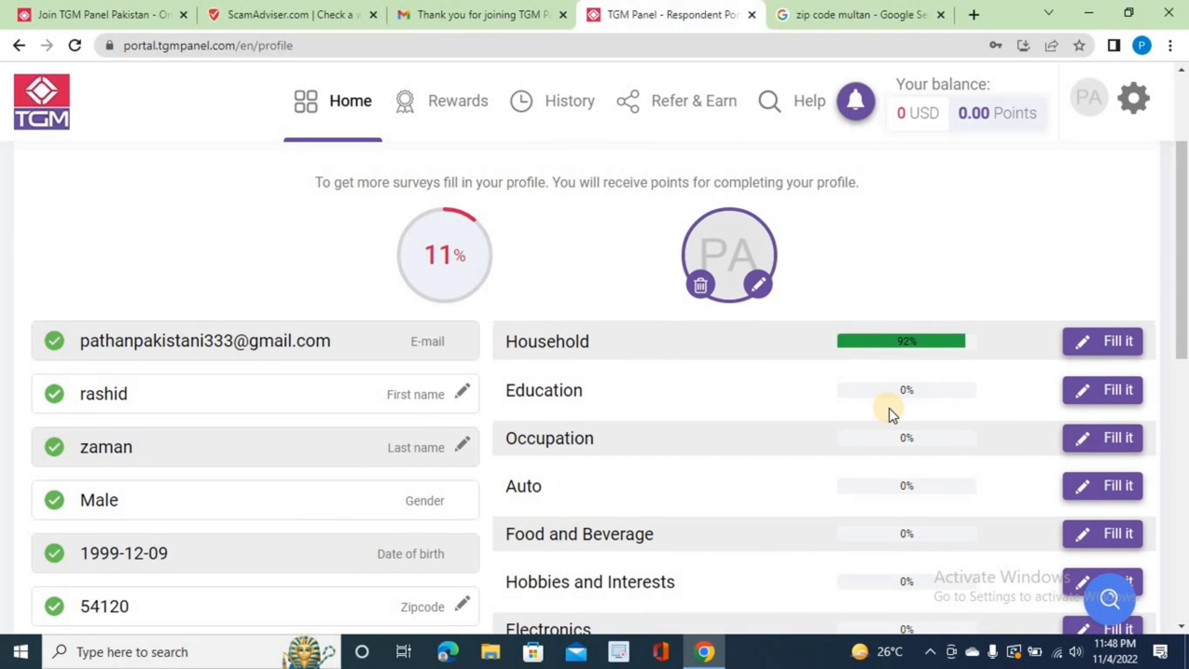
Step: Fill Education with Economics/Trade/Business Administration, Magister/Master and 2007 graduation, then save
left_click(1096, 393)
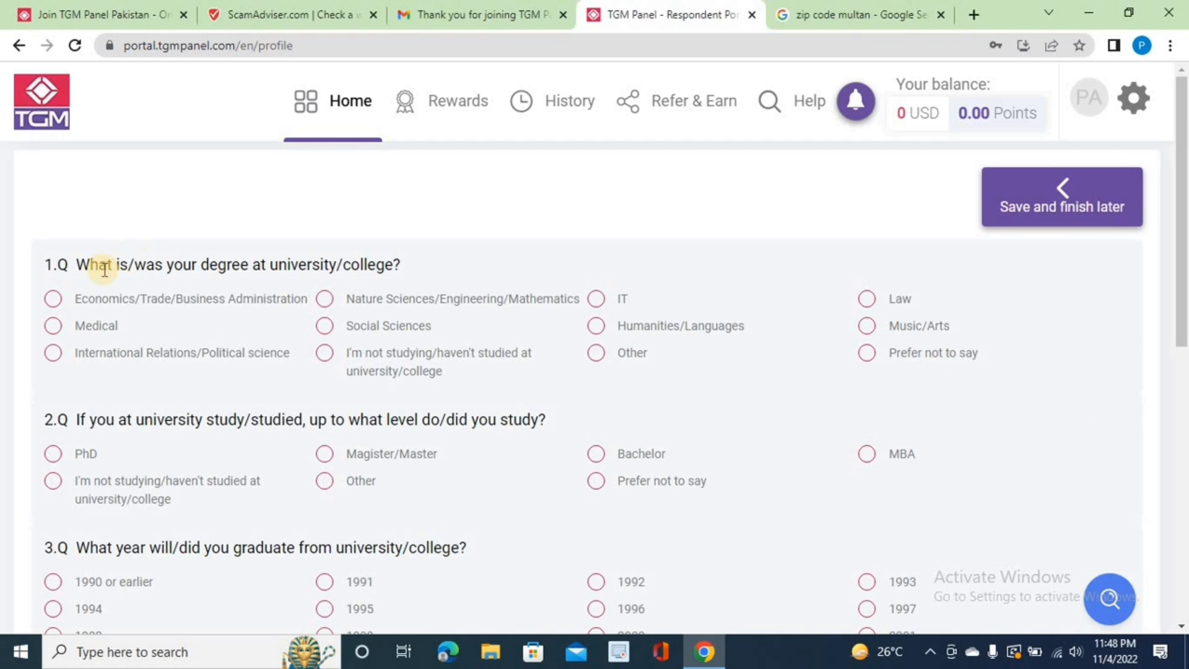
left_click(53, 299)
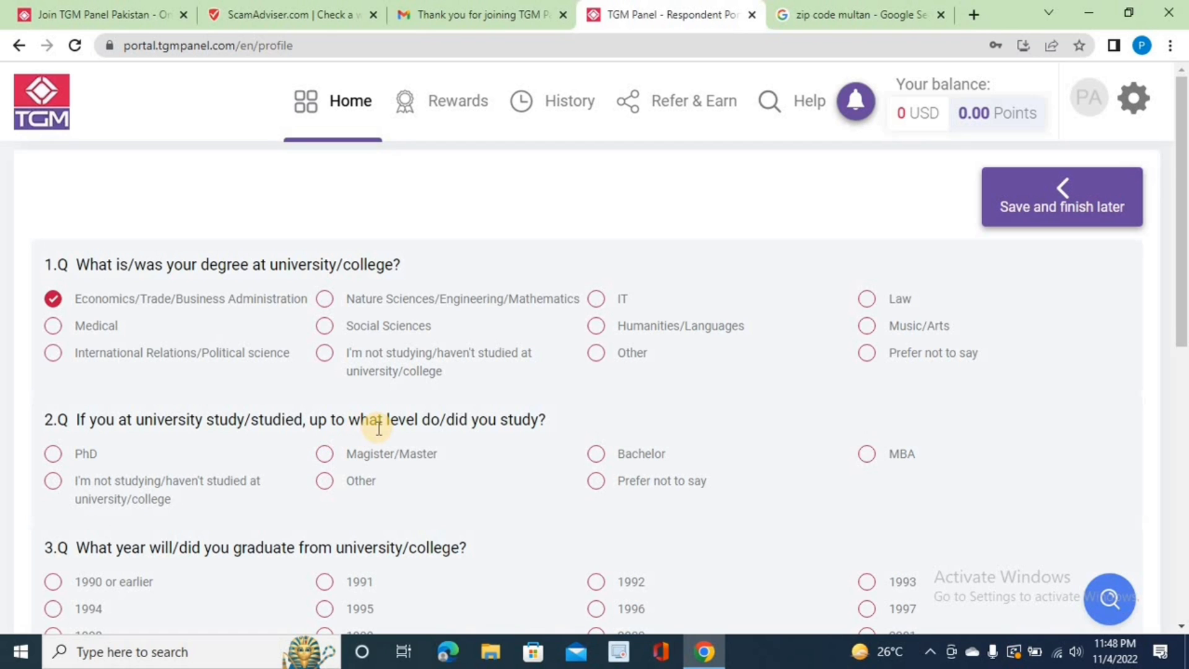
left_click(324, 459)
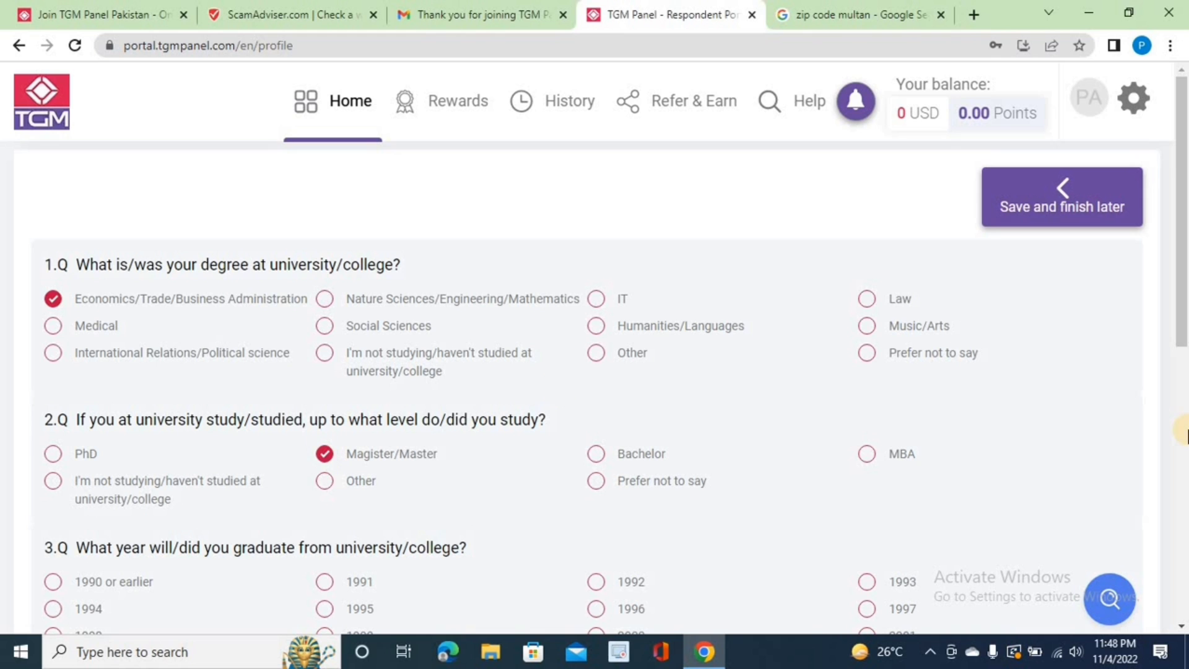
scroll(538, 166, "down", 8)
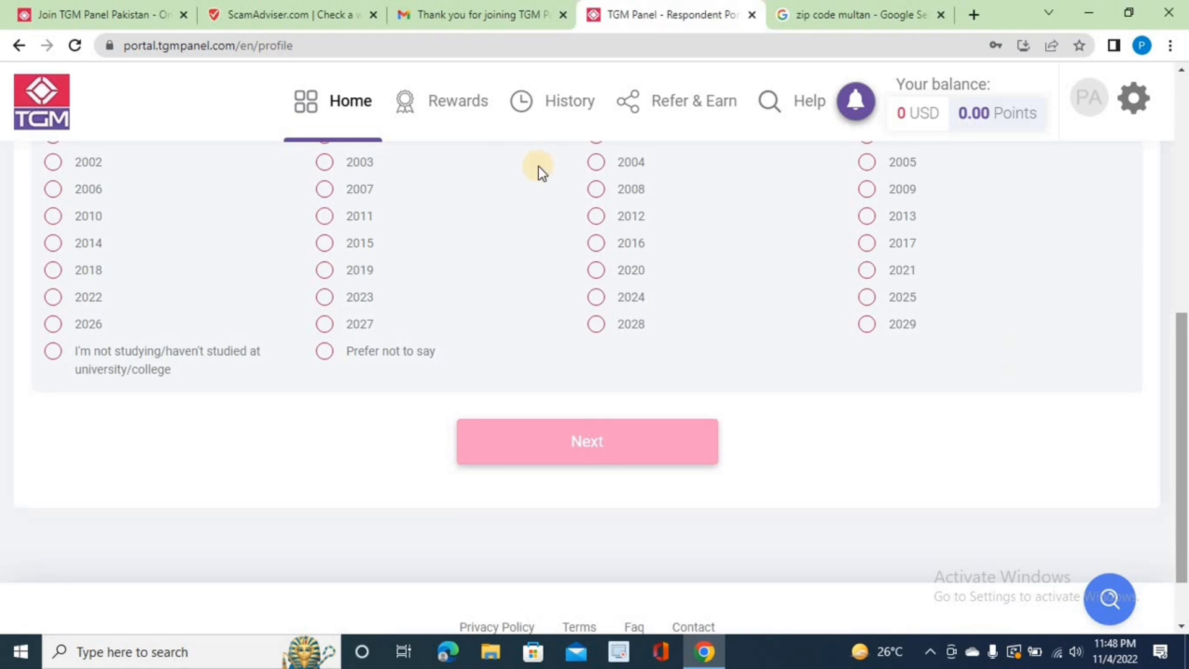
left_click(324, 189)
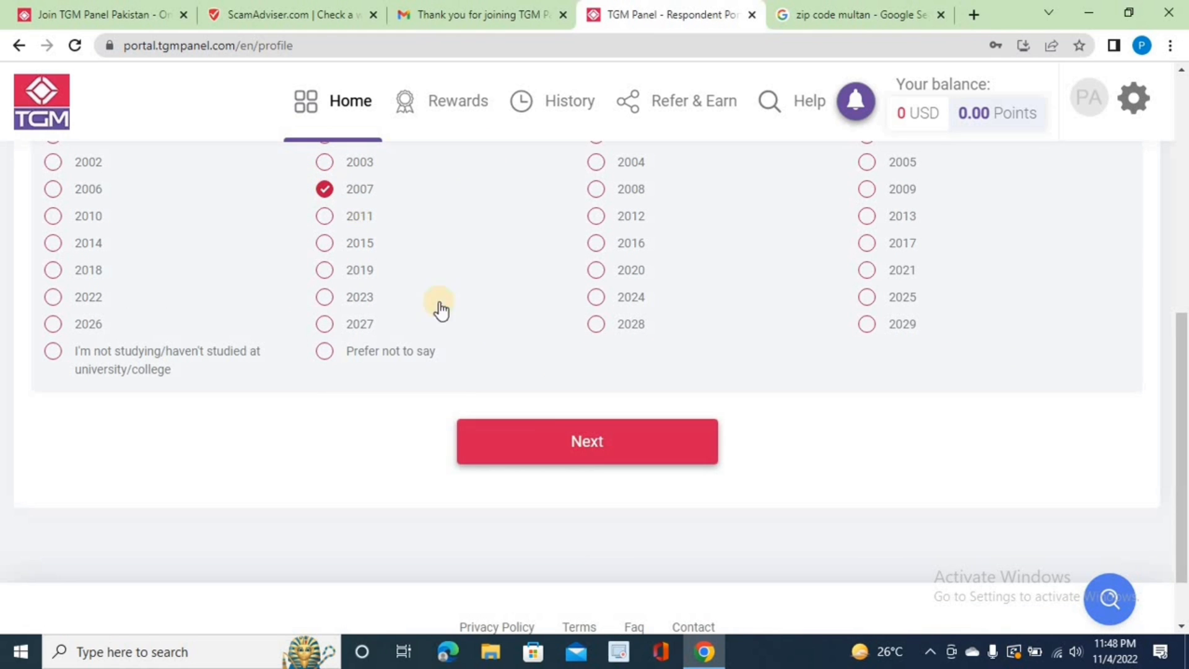
left_click(564, 435)
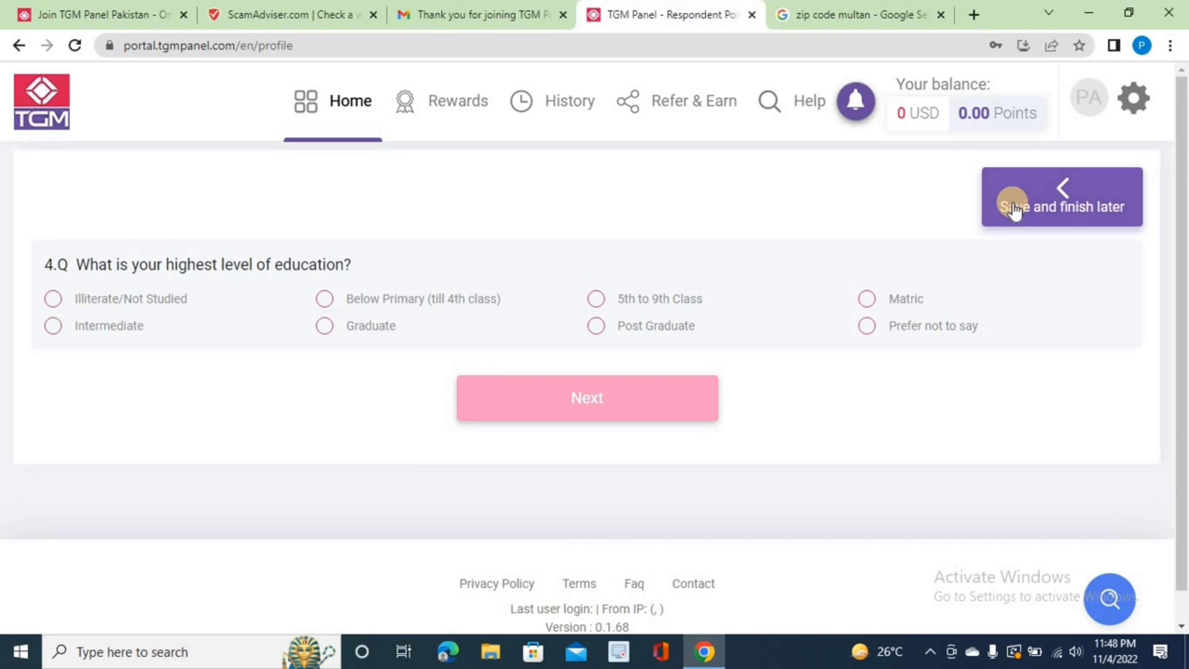
left_click(1013, 205)
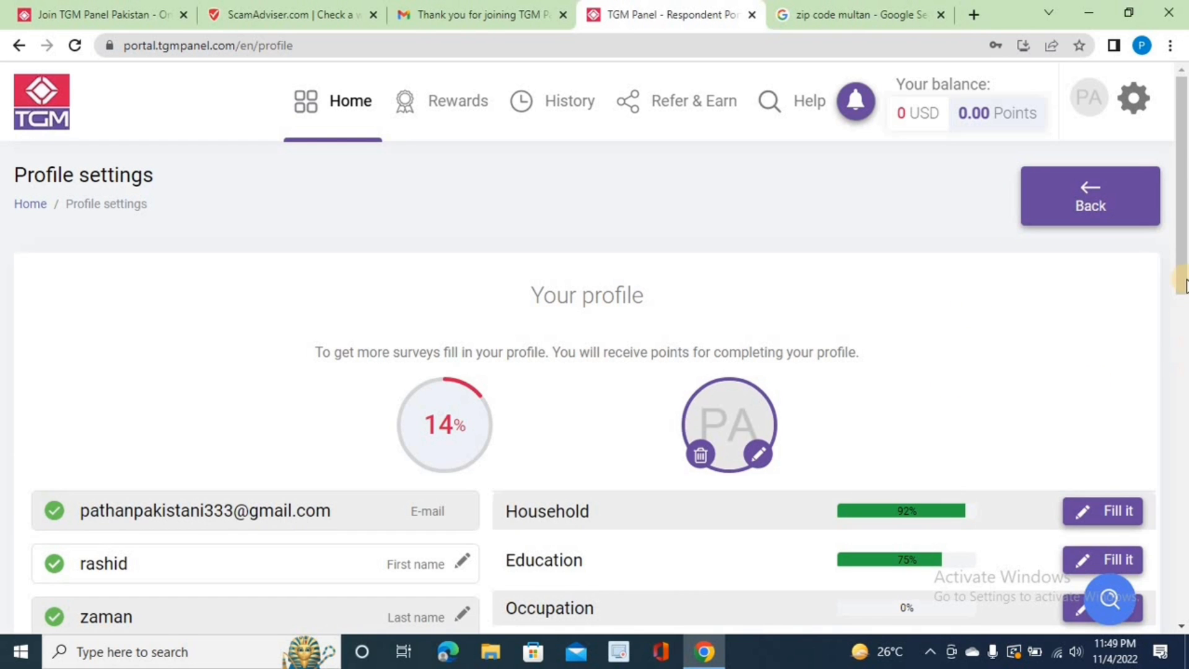
scroll(1184, 256, "down", 4)
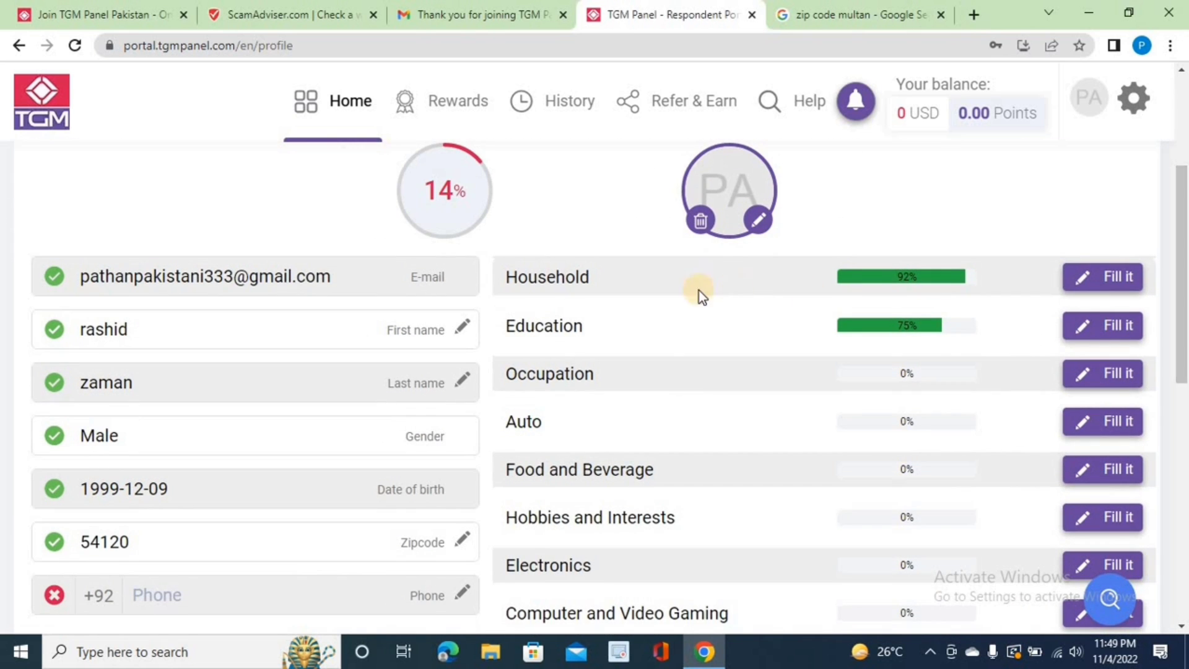
left_click(434, 102)
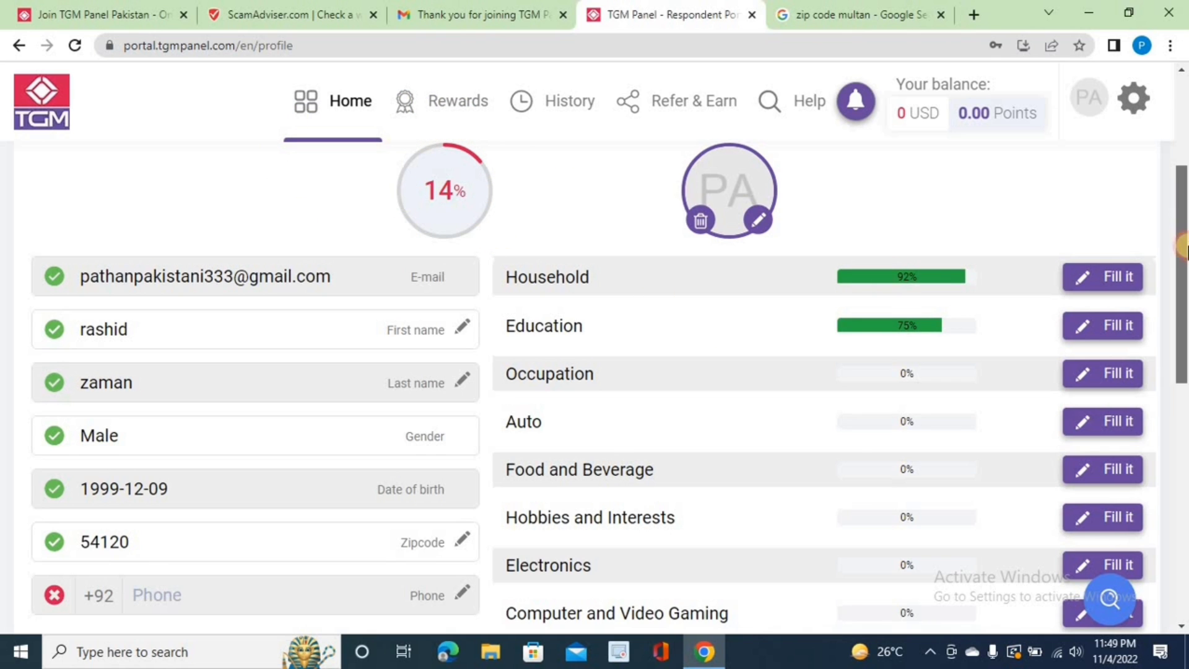
left_click_drag(1184, 228, 1185, 364)
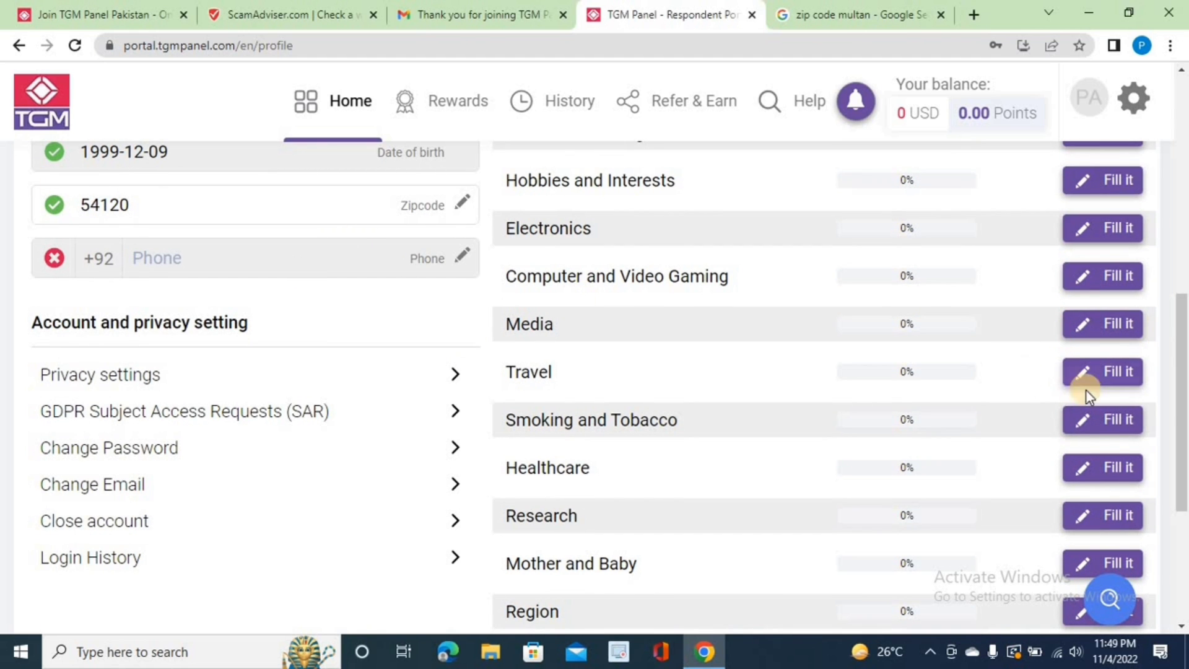
left_click_drag(1184, 393, 1160, 262)
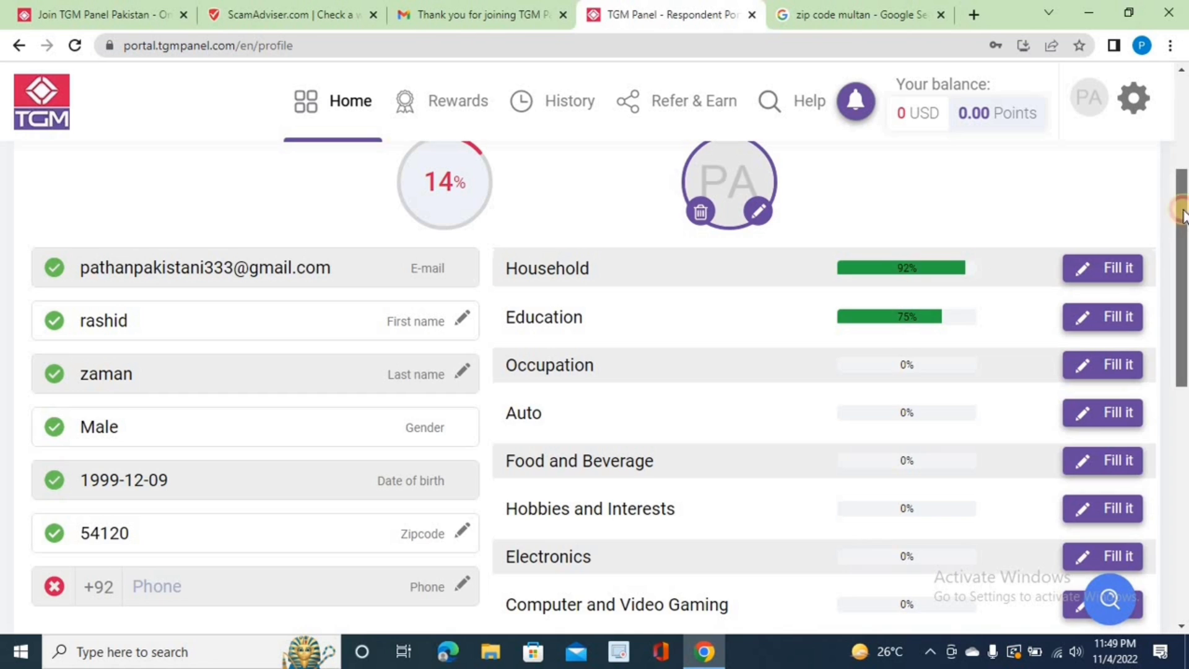
left_click_drag(1184, 239, 1179, 174)
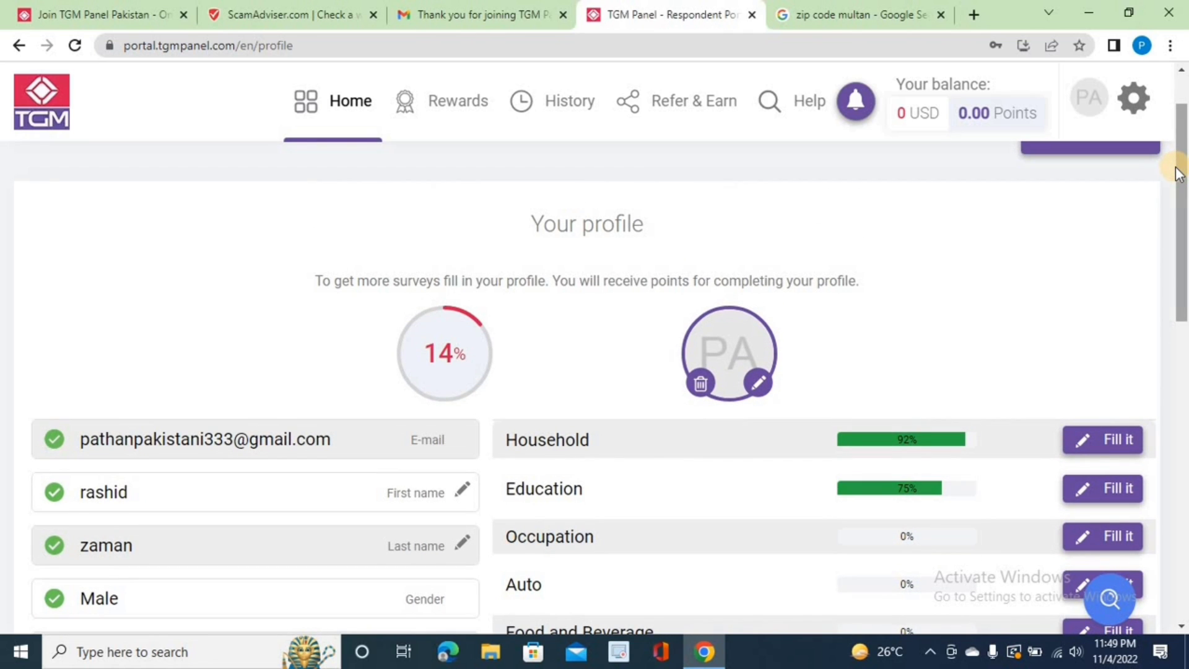
Step: Open the Refer & Earn page and copy the unique referral link
left_click(714, 114)
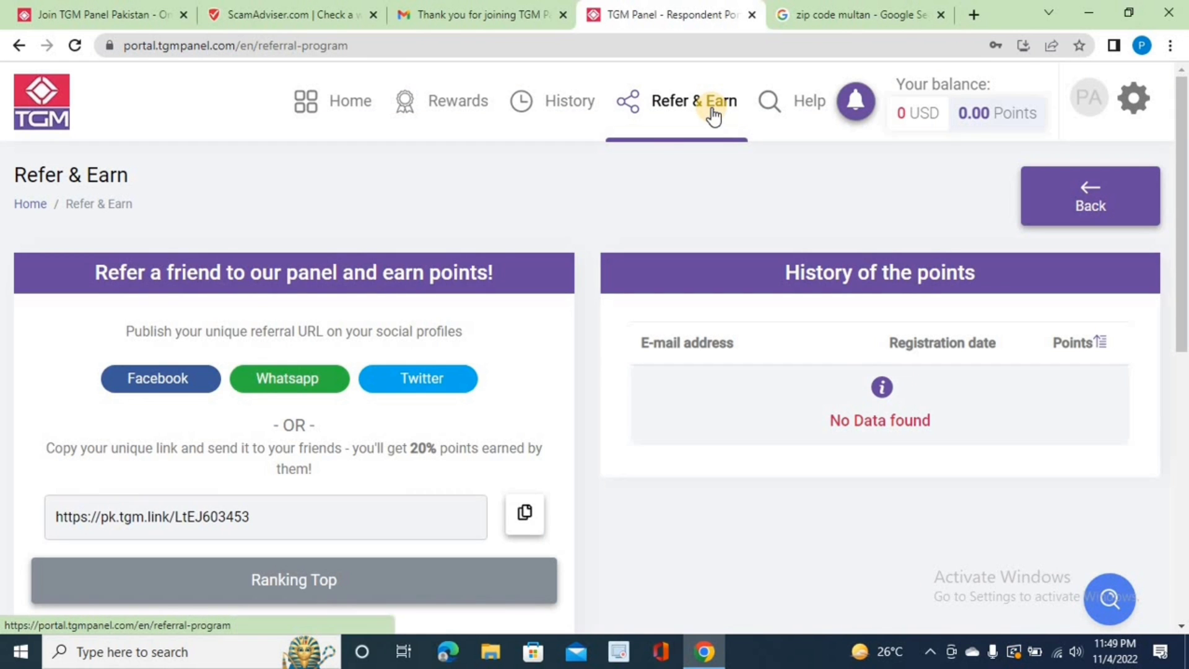
left_click(512, 526)
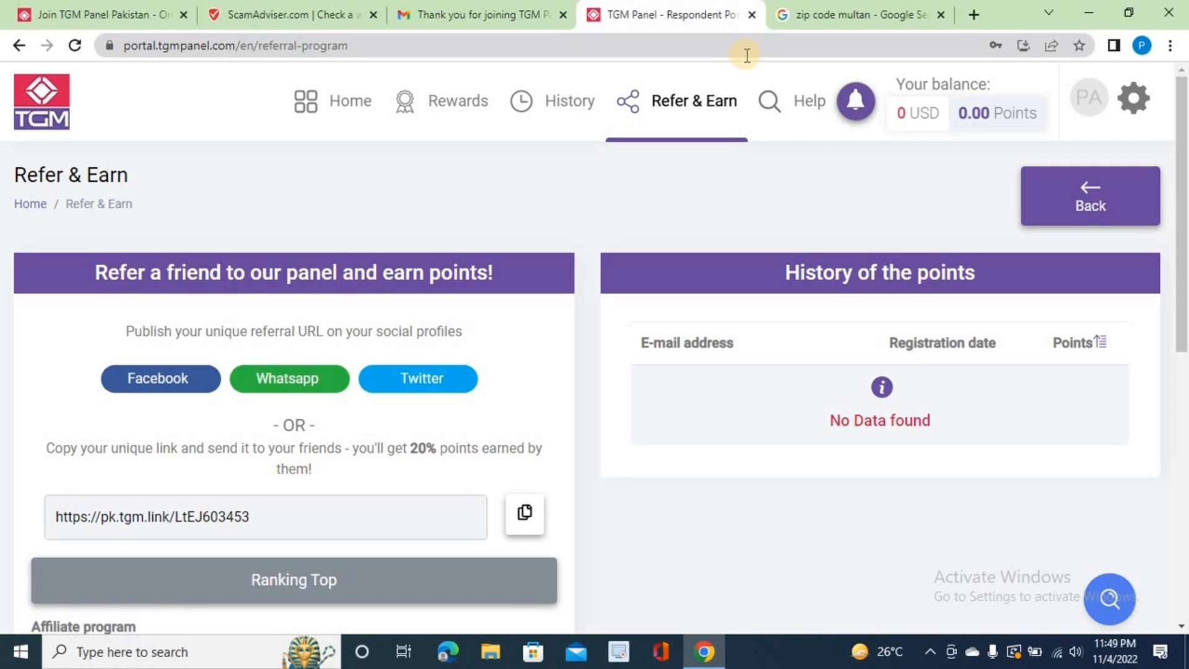
Step: Open the Rewards panel showing the 0.07 points balance and zoom the page to 110%
left_click(978, 118)
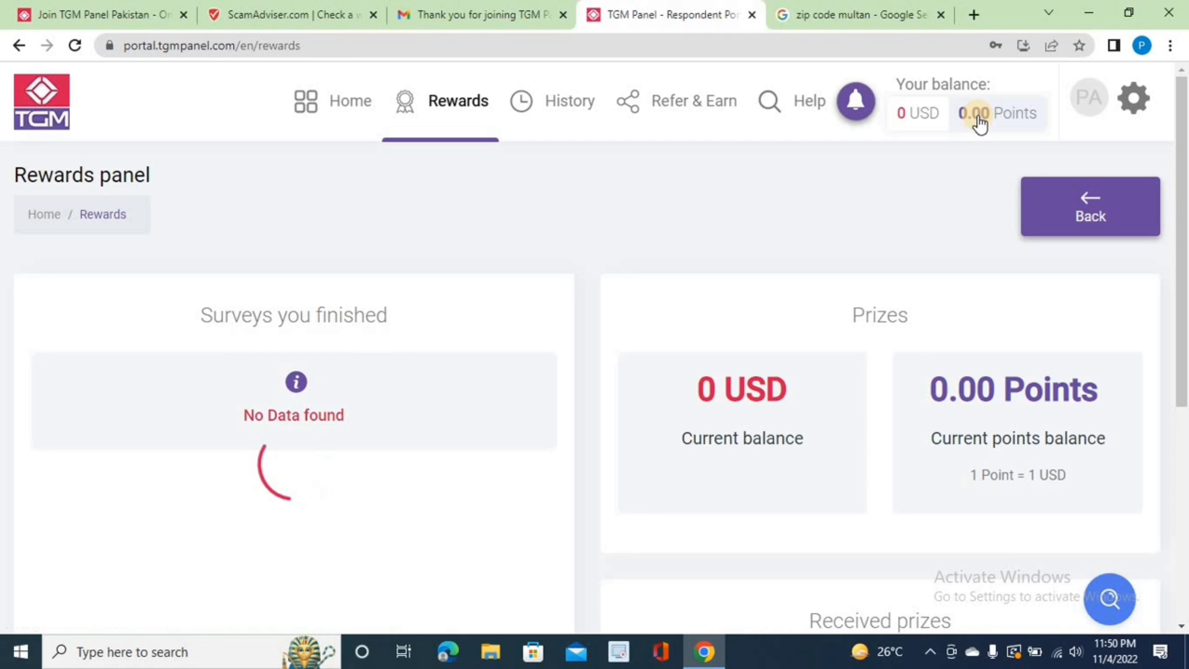
left_click_drag(1183, 230, 1179, 364)
right_click(1179, 365)
left_click(847, 345)
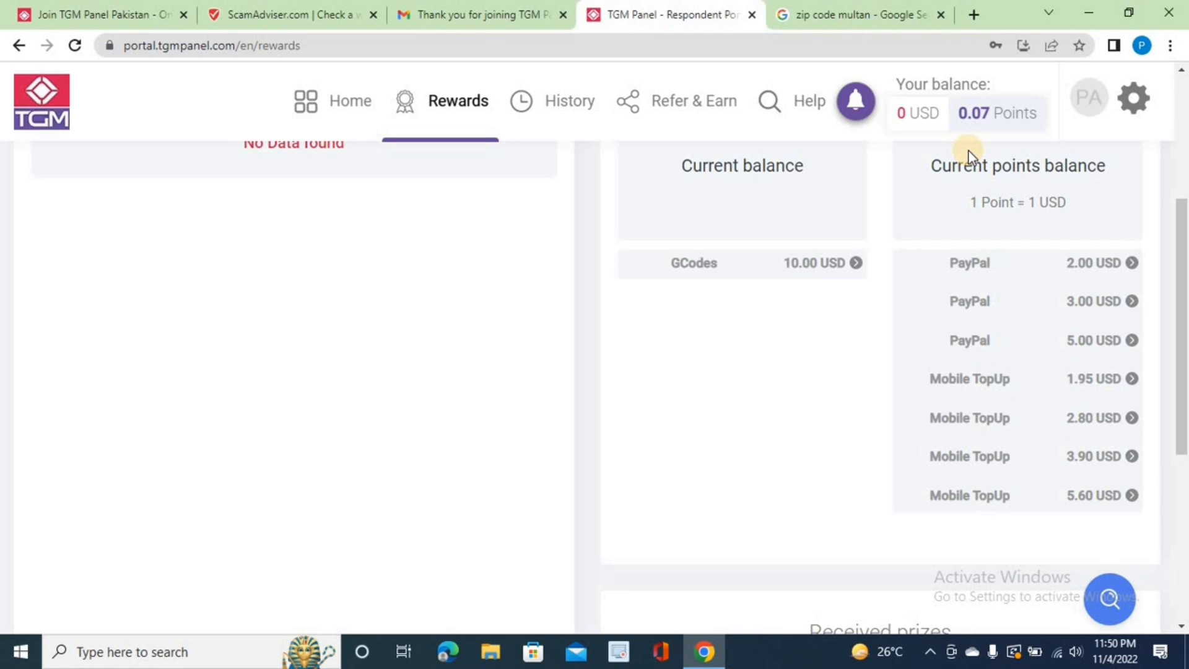
key("ctrl+plus")
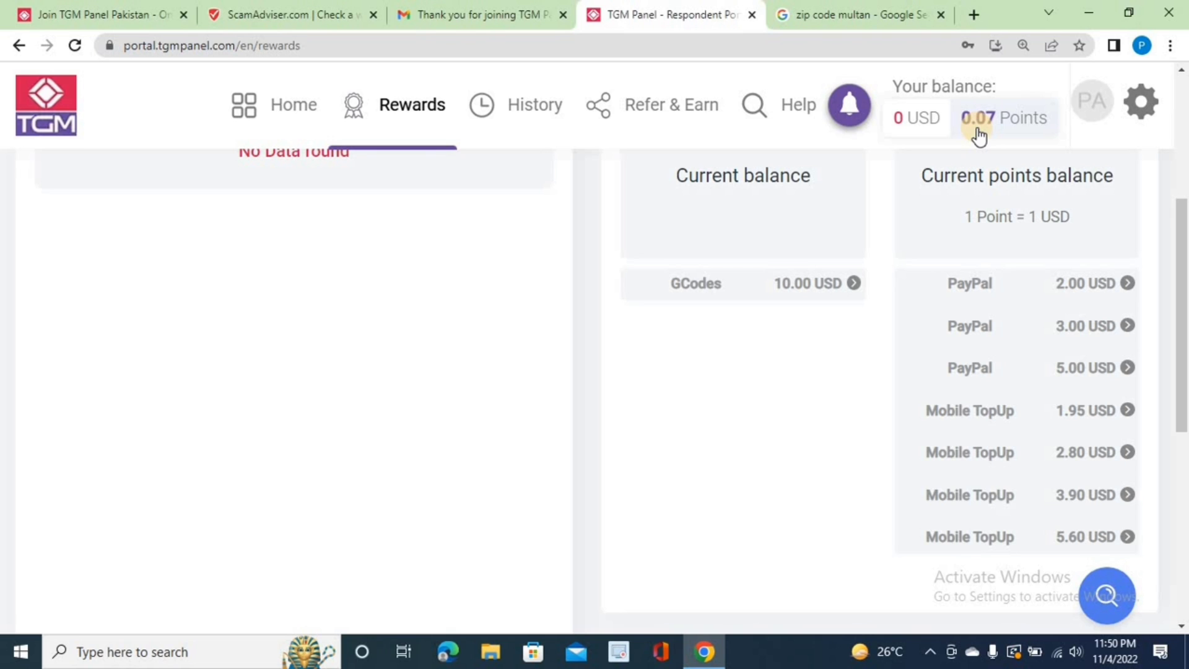
Step: Return to Refer & Earn and look over the referral link and empty points history
left_click(663, 116)
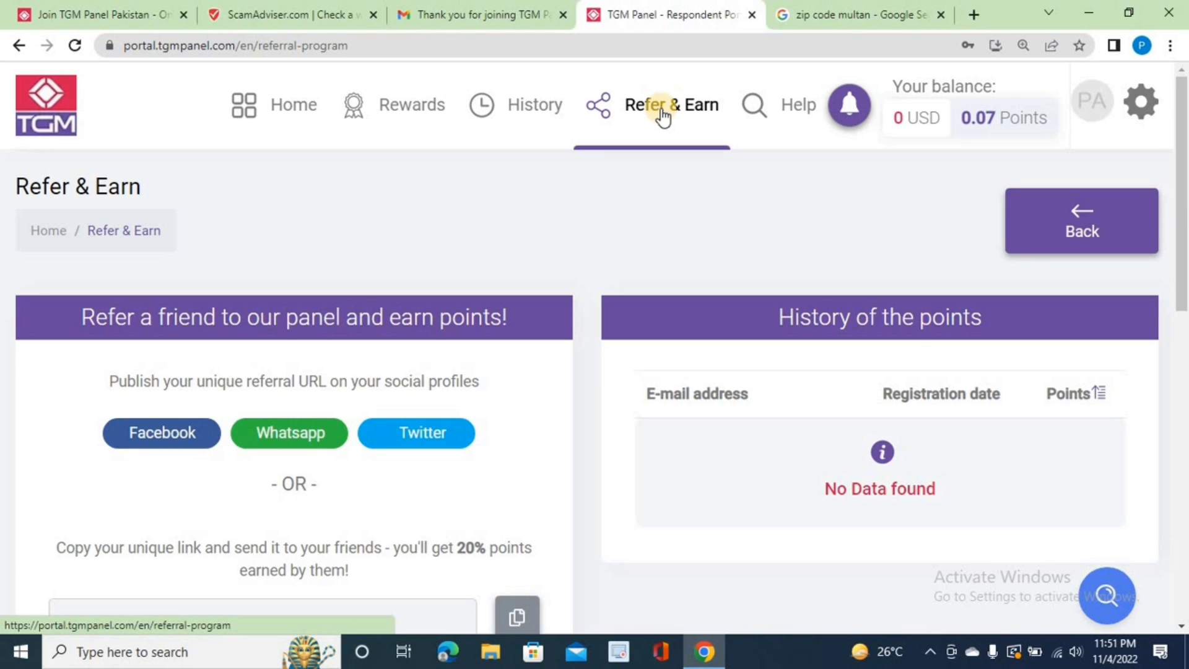
scroll(663, 116, "down", 5)
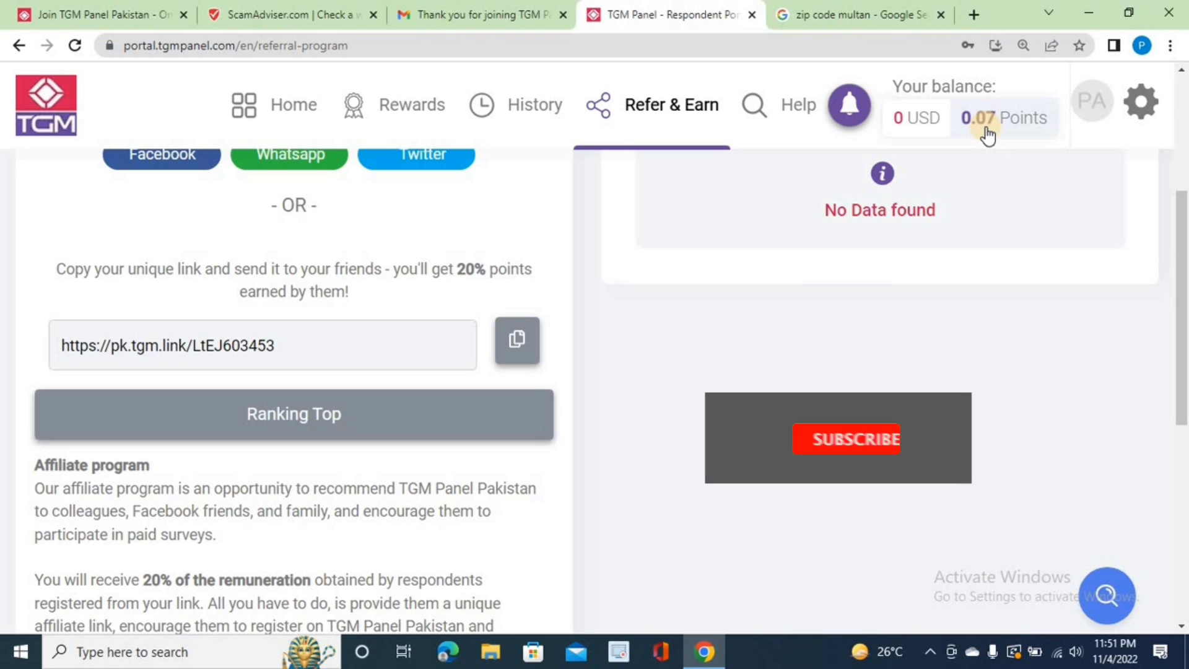
scroll(988, 135, "up", 5)
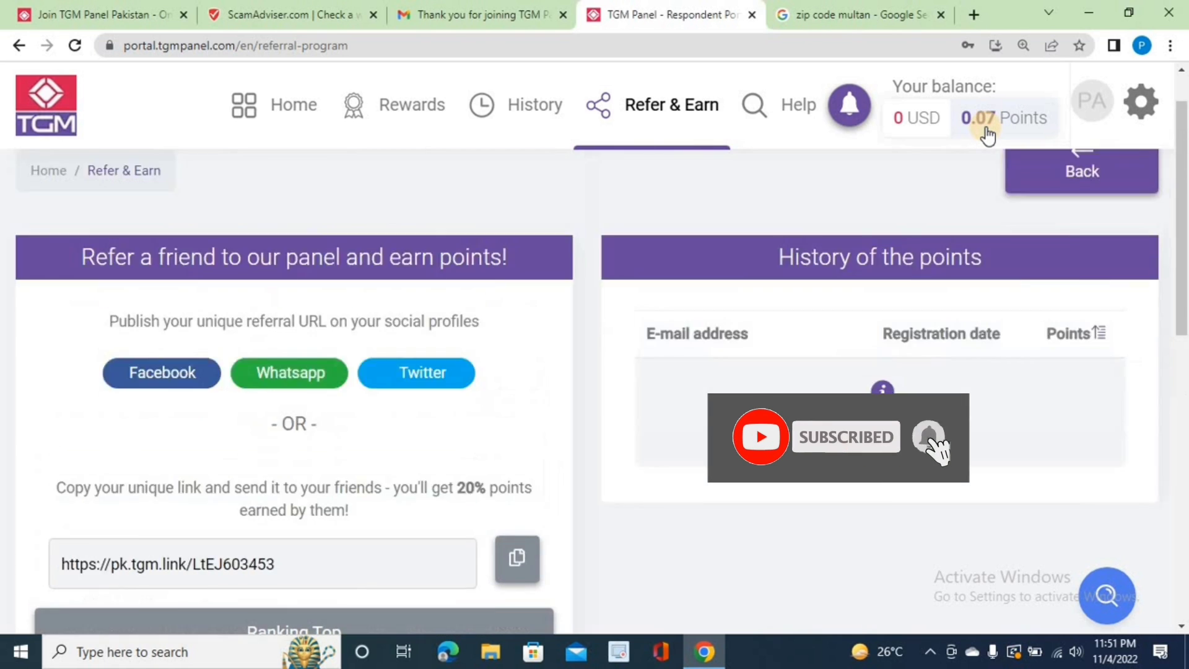